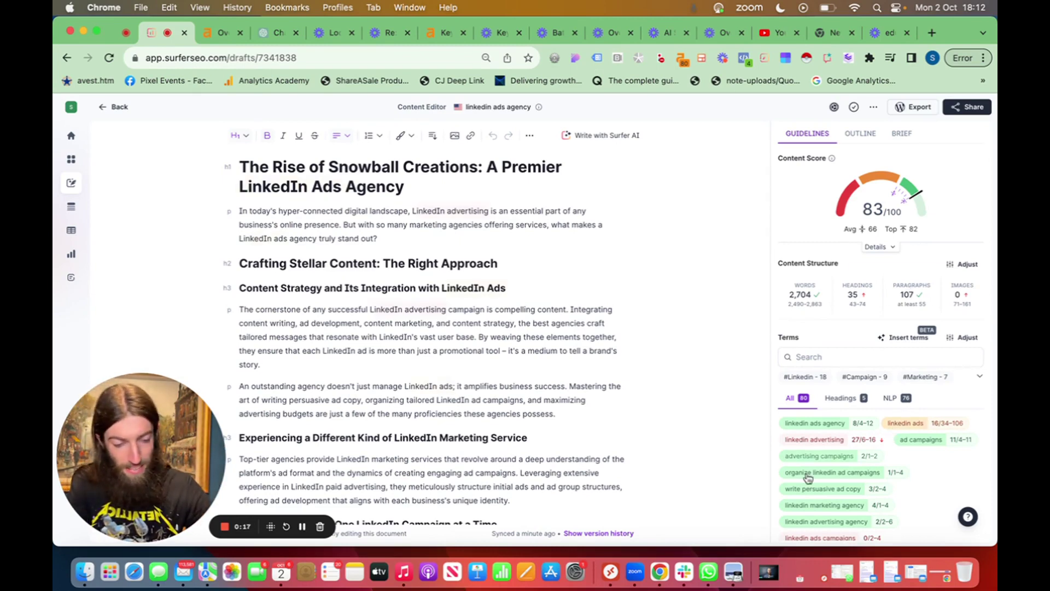
scroll(894, 436, down, 4)
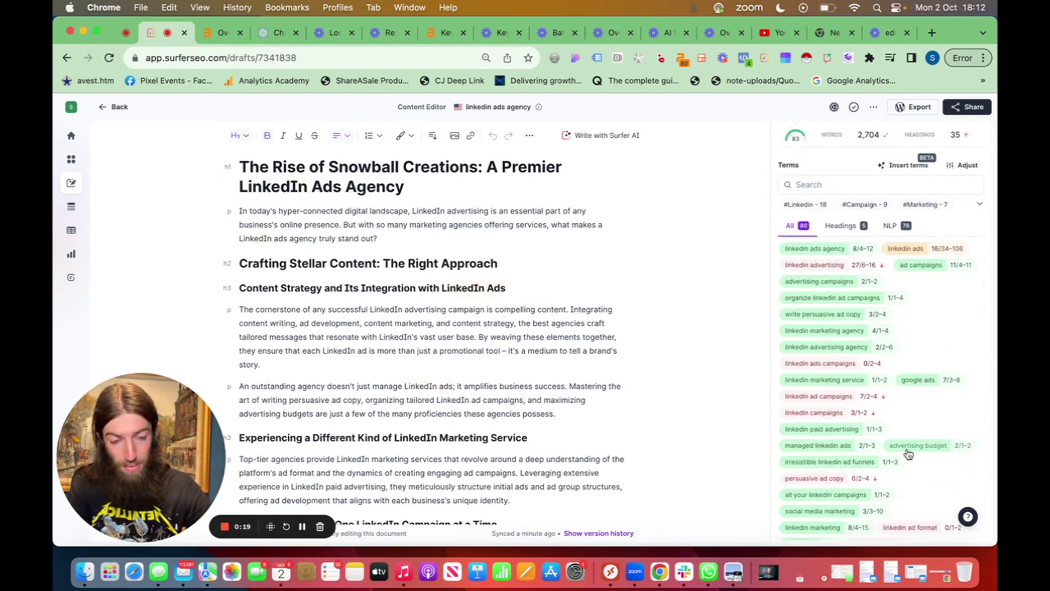
scroll(908, 453, up, 4)
click(833, 107)
scroll(476, 328, down, 5)
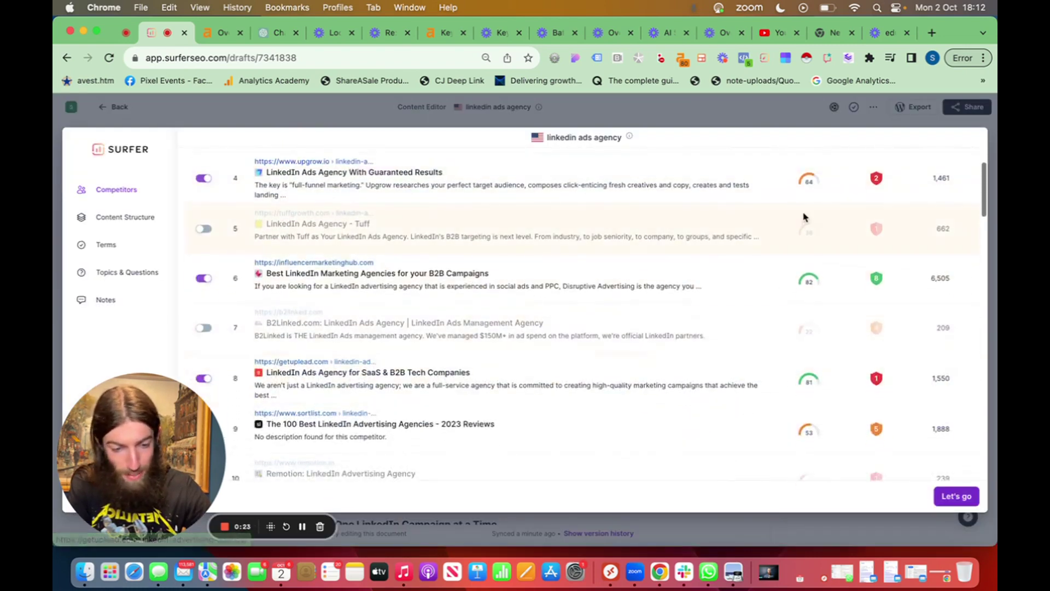
click(752, 540)
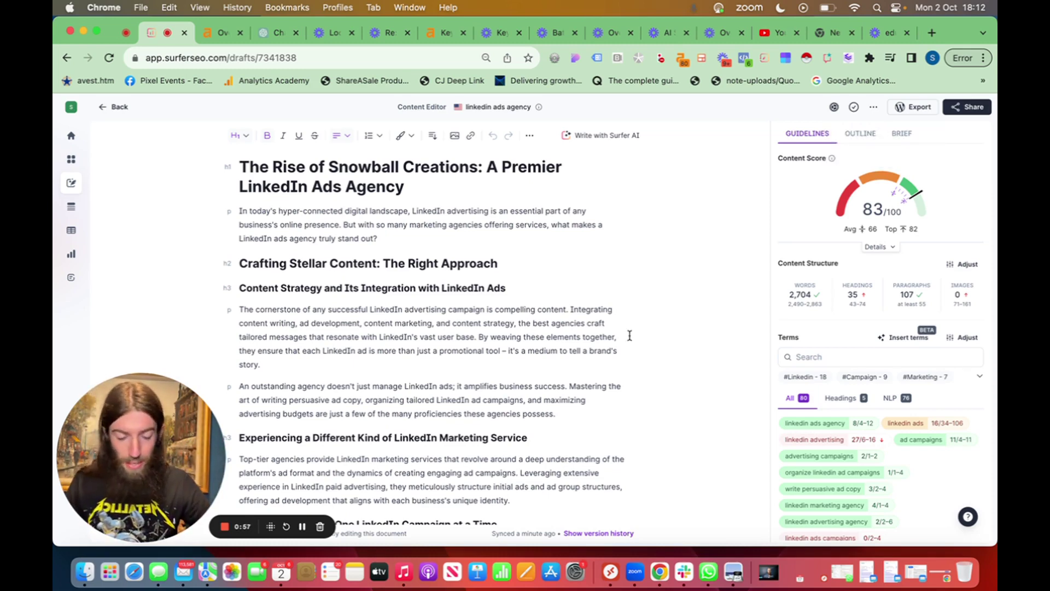
Delete all the article text so the draft is empty.
scroll(629, 336, down, 20)
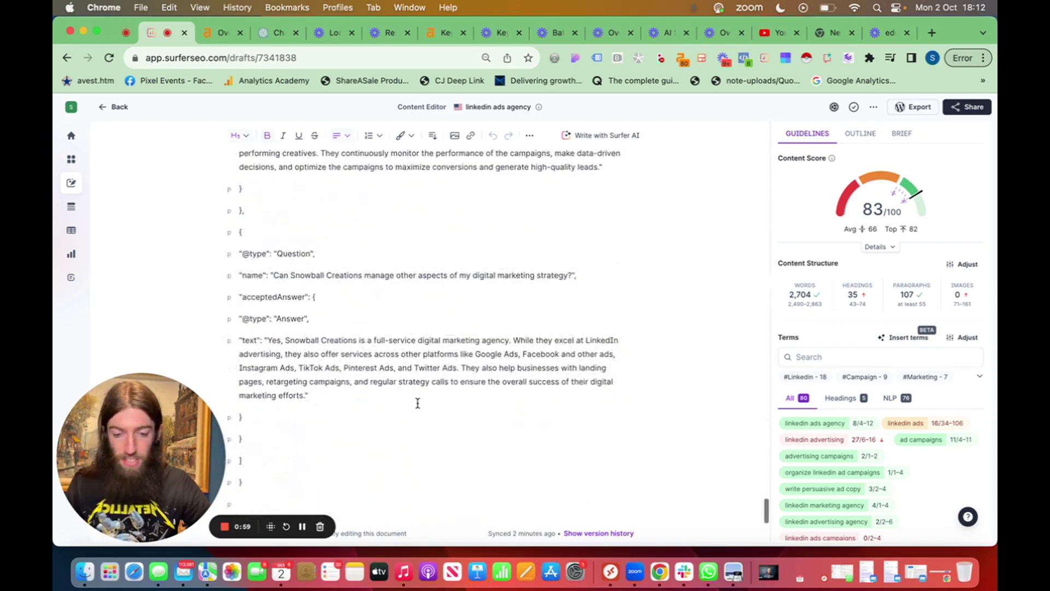
drag(249, 498, 230, 4)
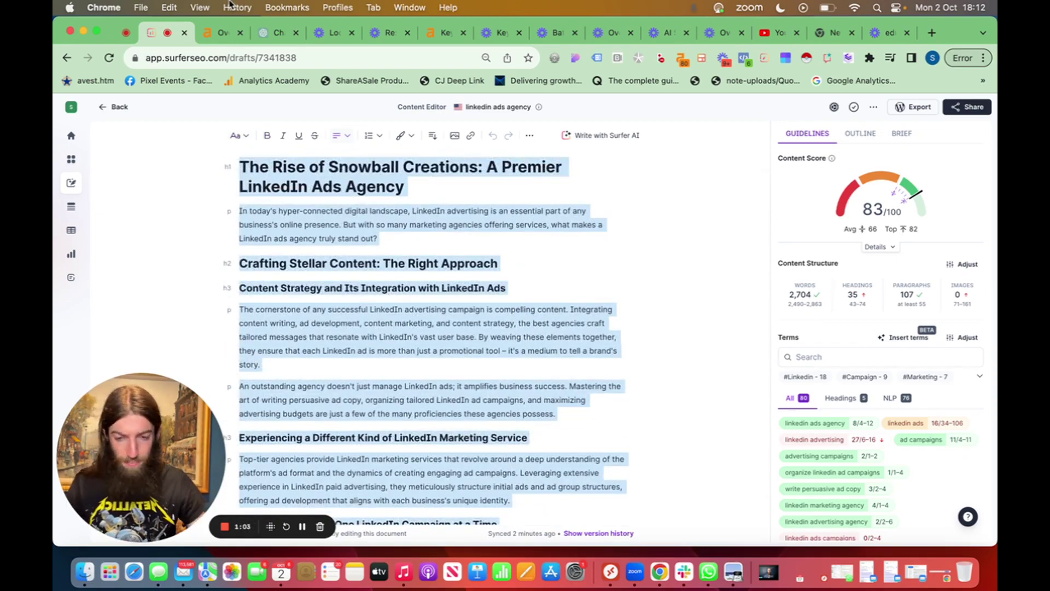
key(BackSpace)
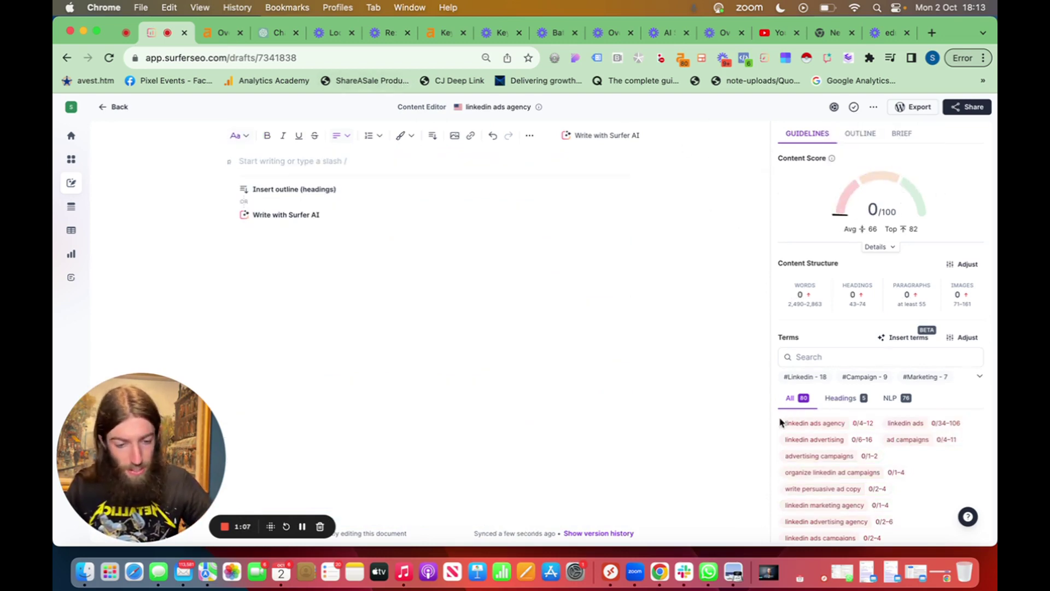
Copy the full list of suggested terms from Surfer's Terms panel.
drag(780, 423, 890, 534)
key(super+c)
click(273, 35)
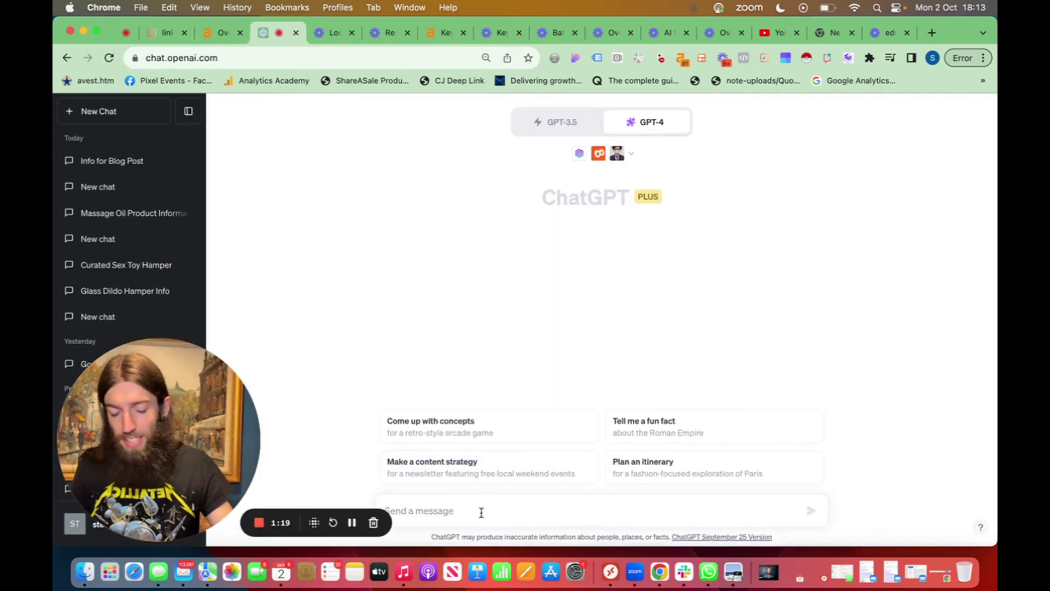
Draft a PR-expert prompt for a Snowball Creations advertorial using entities the indicated number of times.
text(you are)
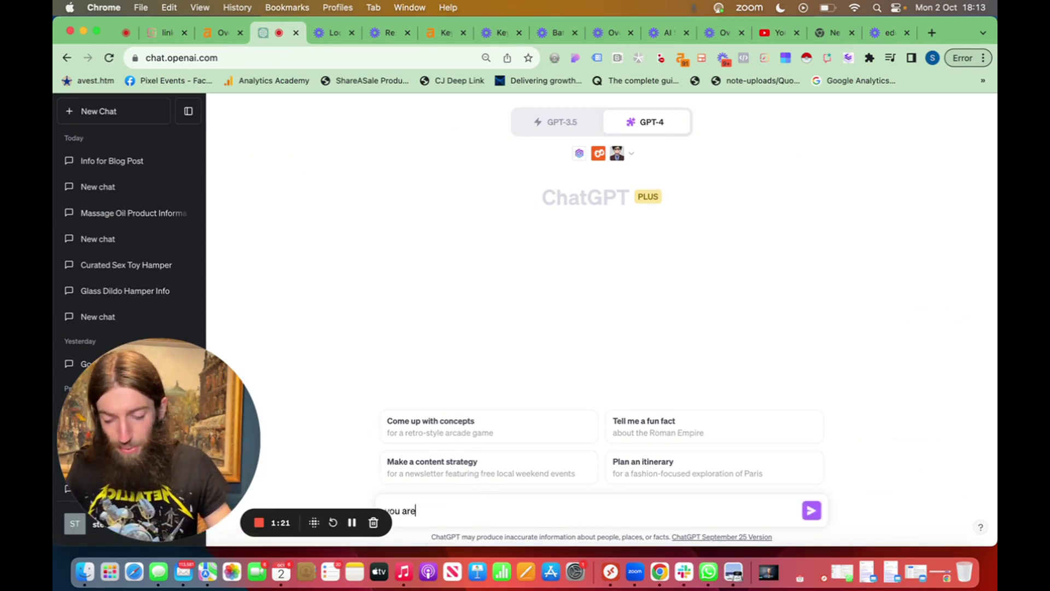
text( a PR expert.)
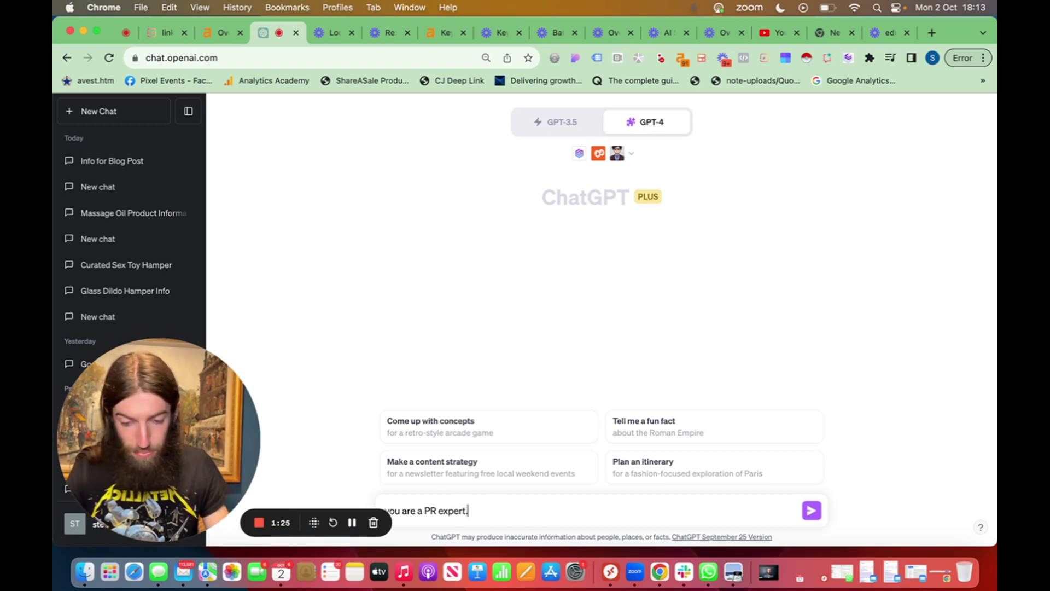
text( As a )
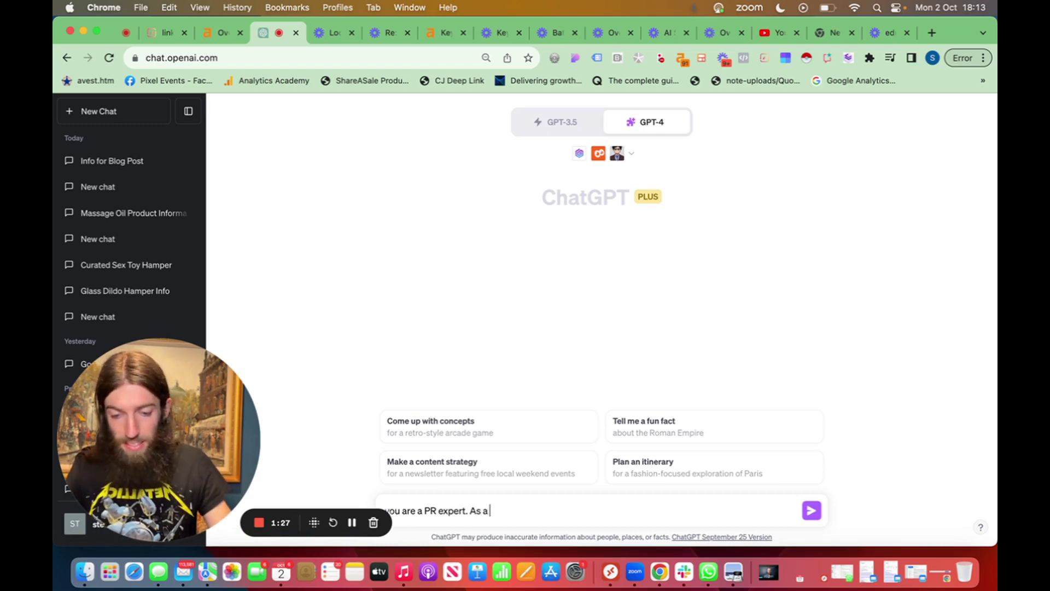
text(journalist, write a )
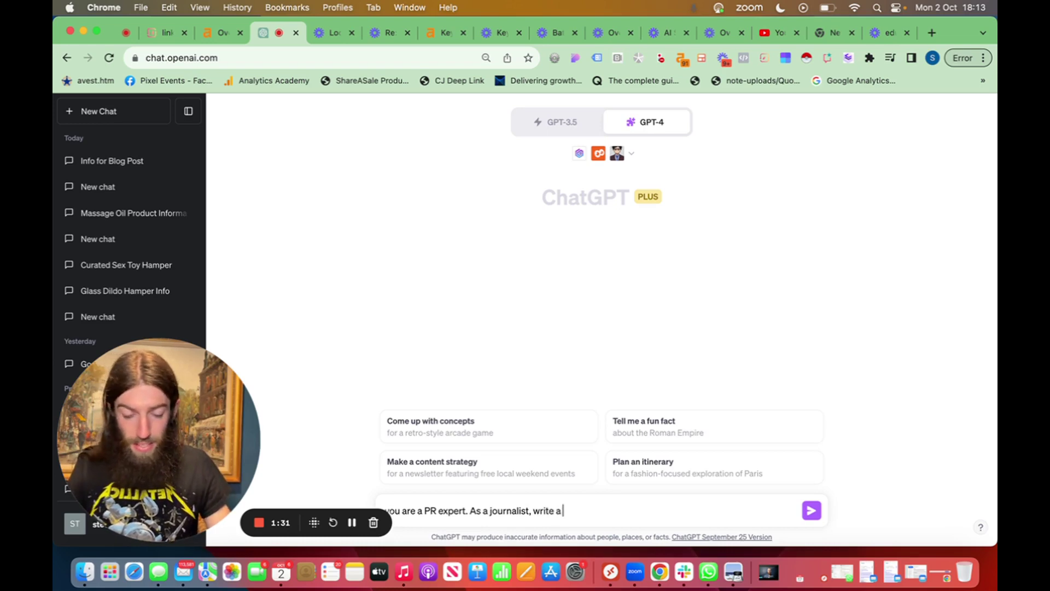
text(PR piece to be pu)
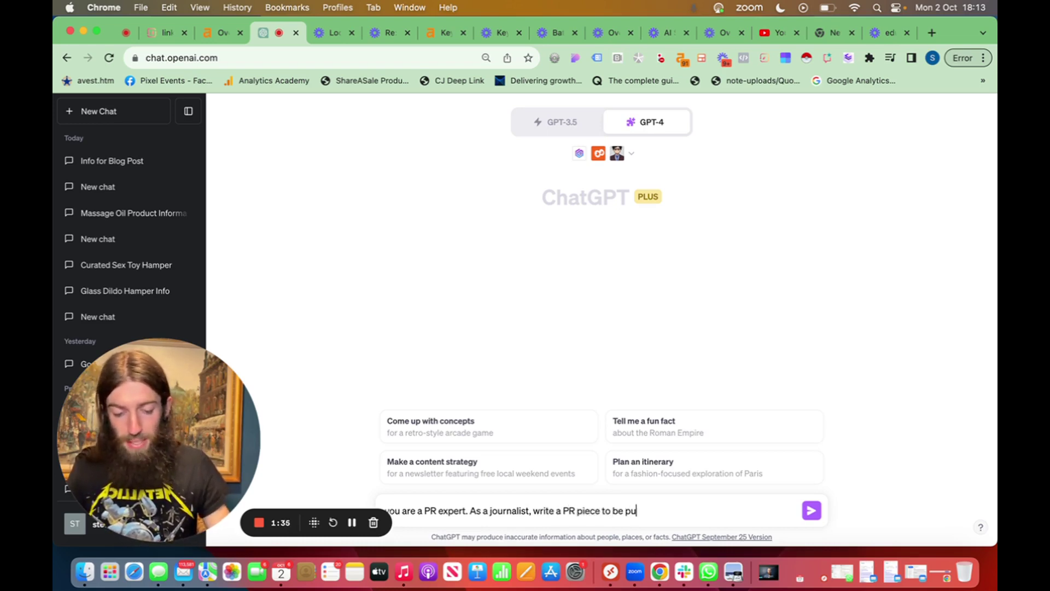
text(blished on a)
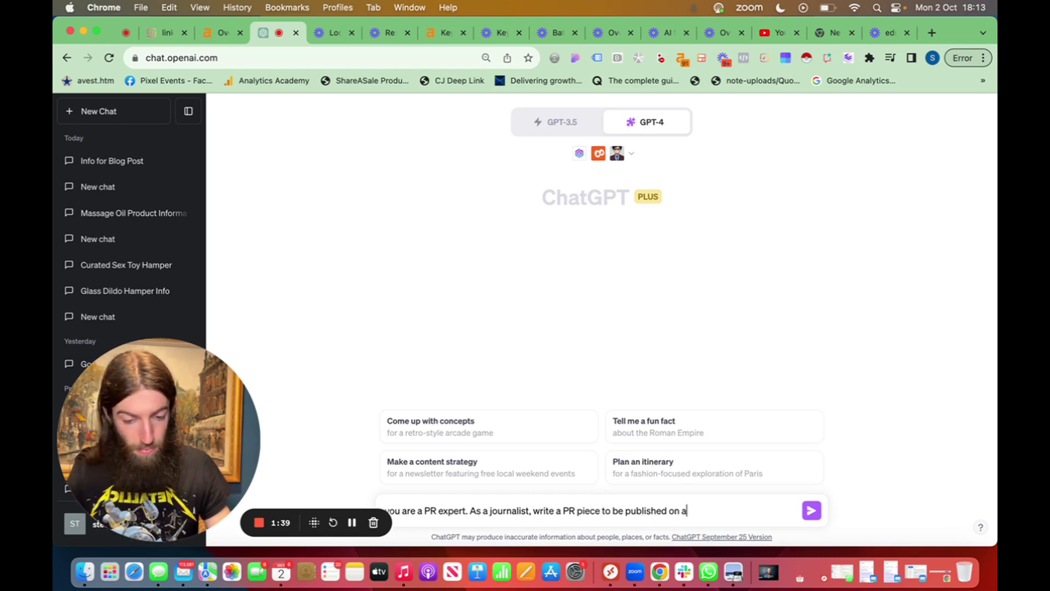
text(n authoritt)
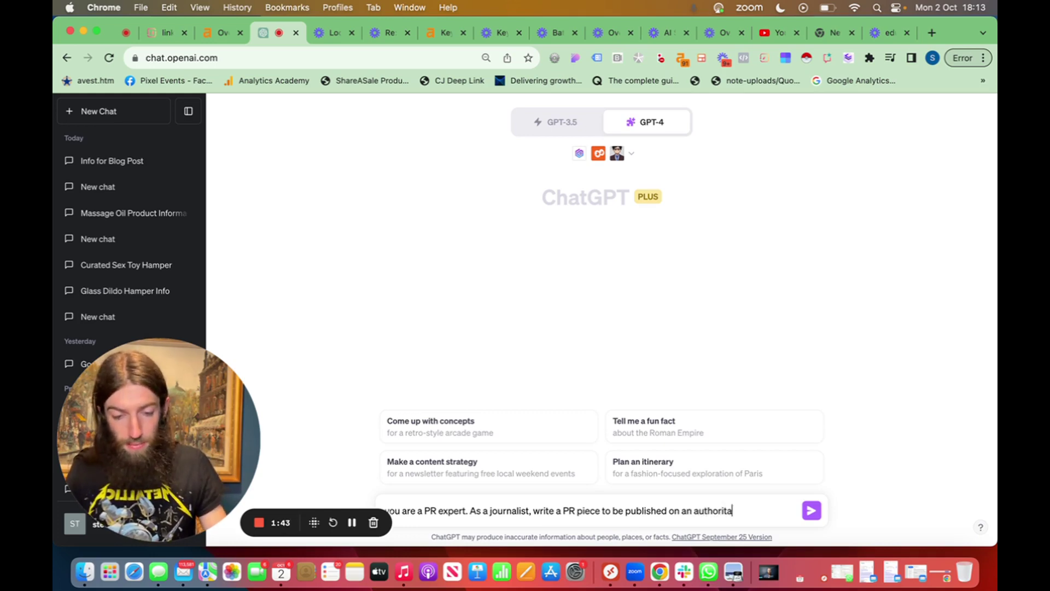
text(tive new)
text(swebiste.)
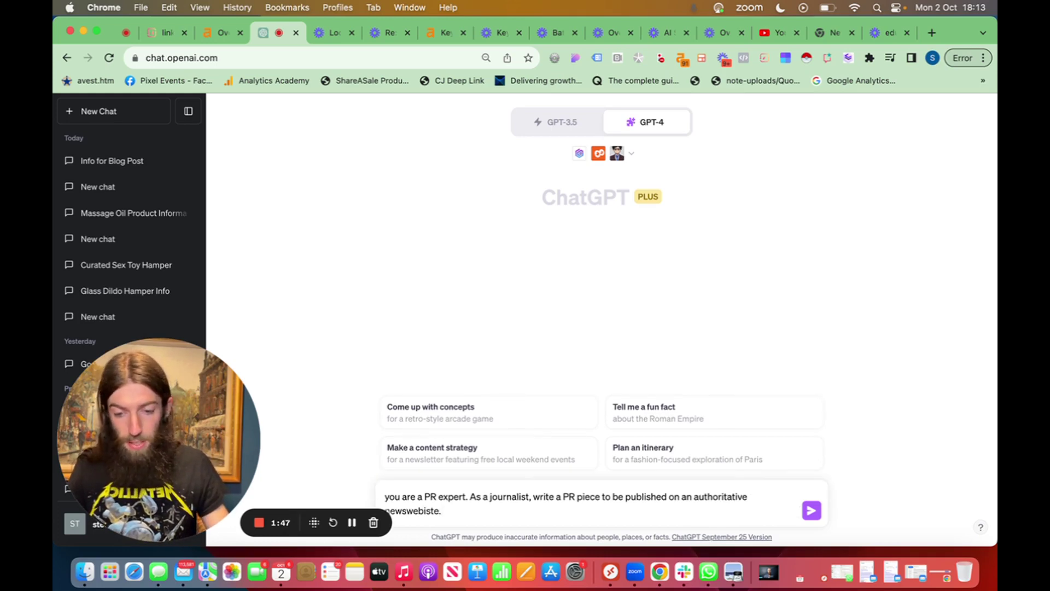
key(BackSpace)
key(BackSpace)
key(BackSpace)
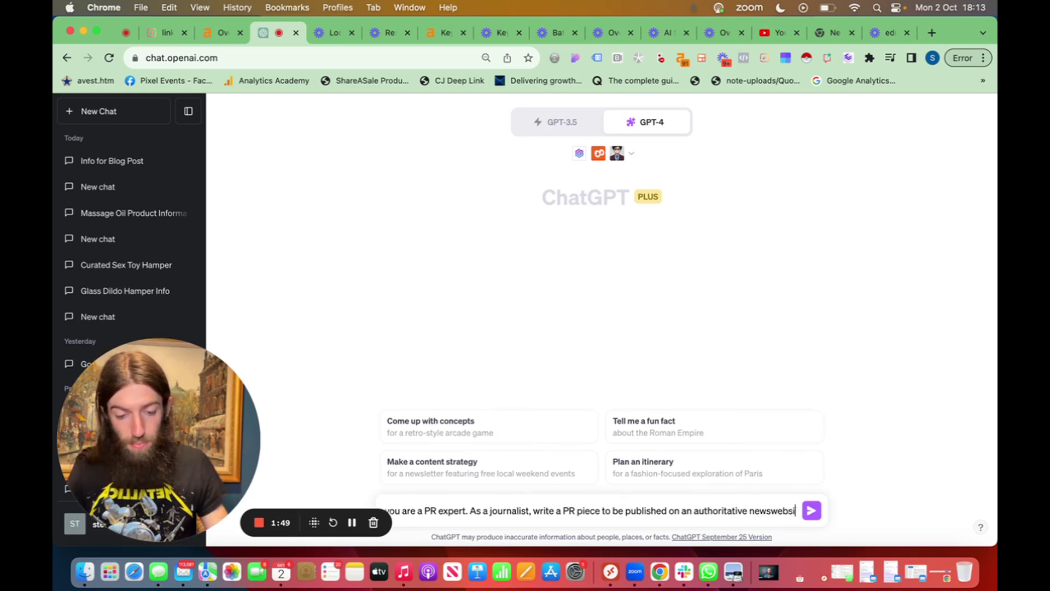
text(te. It should)
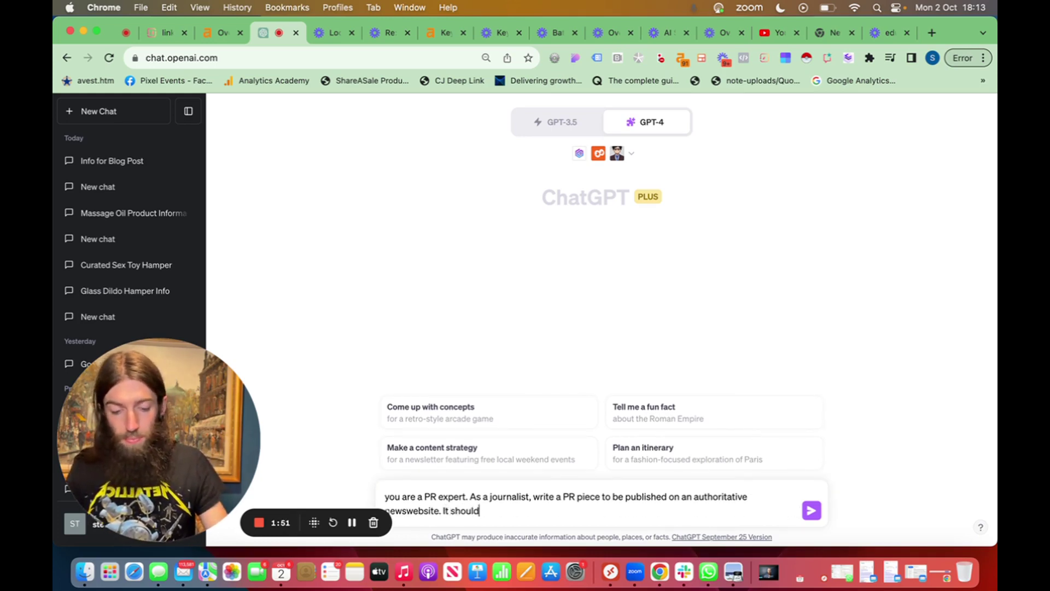
text( read like an advertorial -)
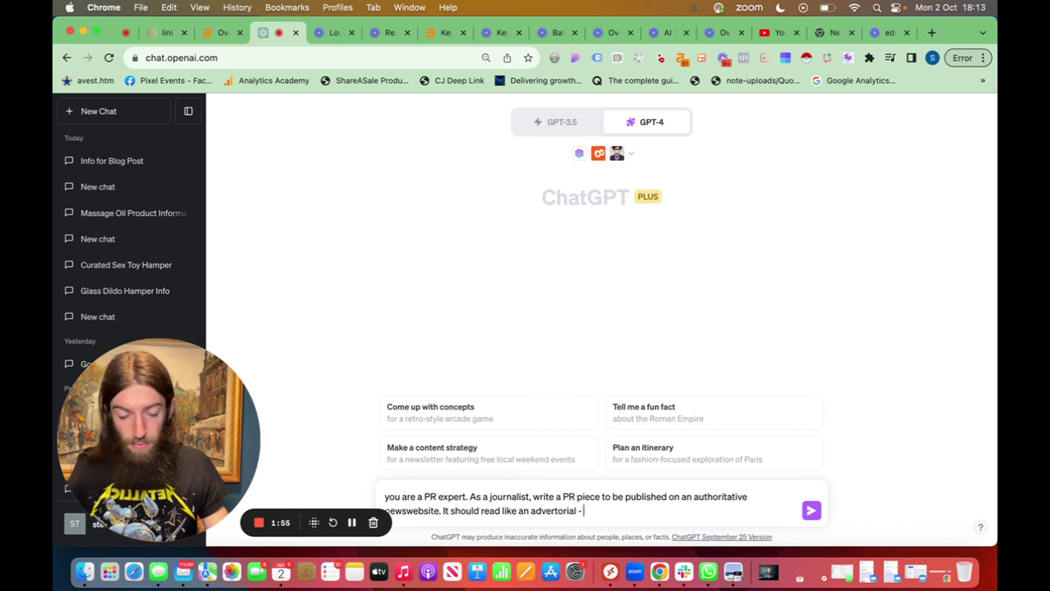
text( high qualit)
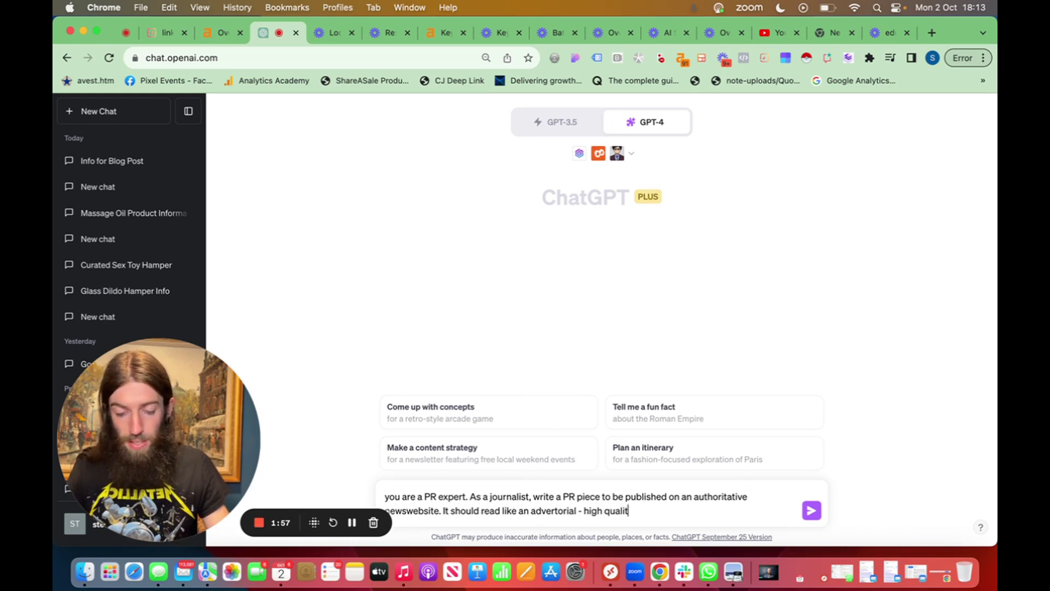
text(y editorial conte)
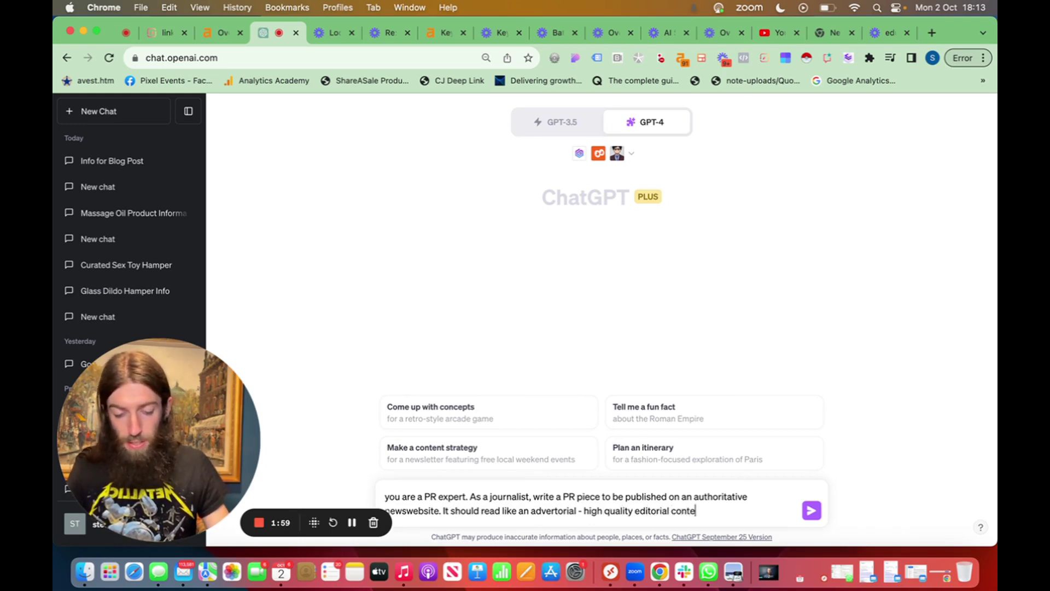
text(nt but subtly )
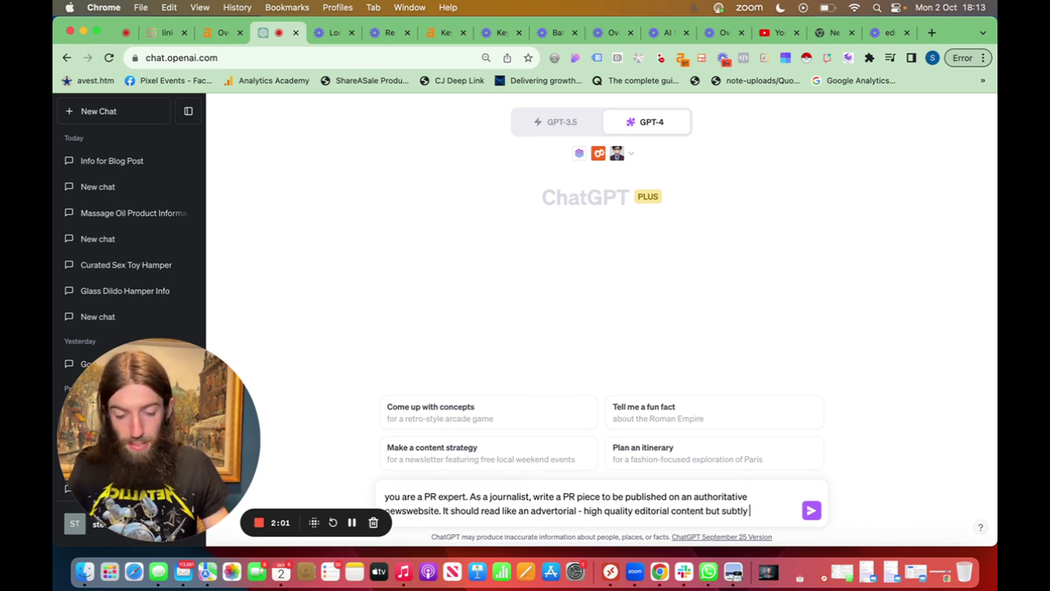
text(recommending )
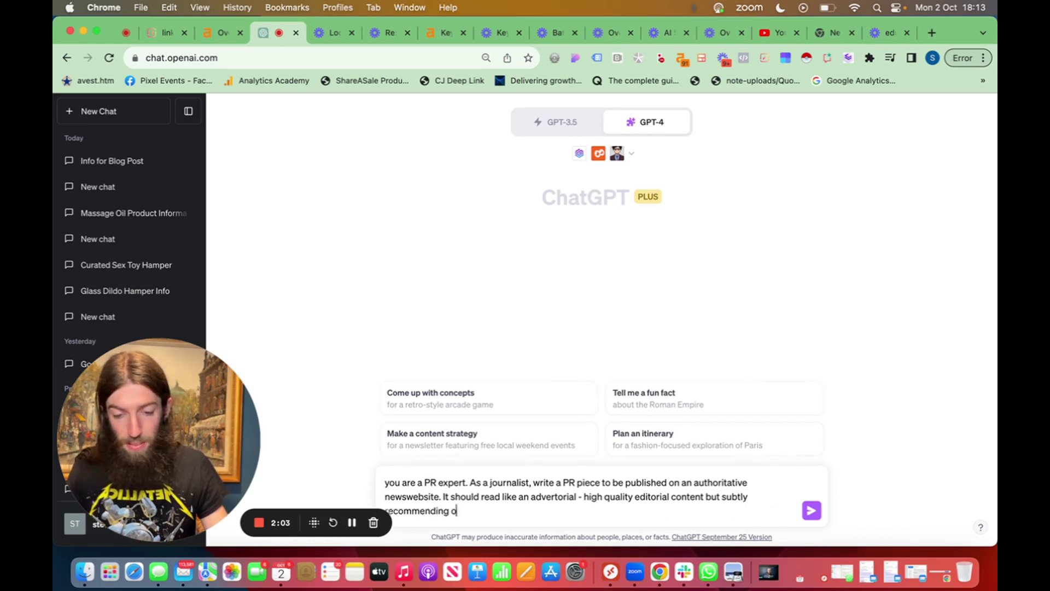
text(our client )
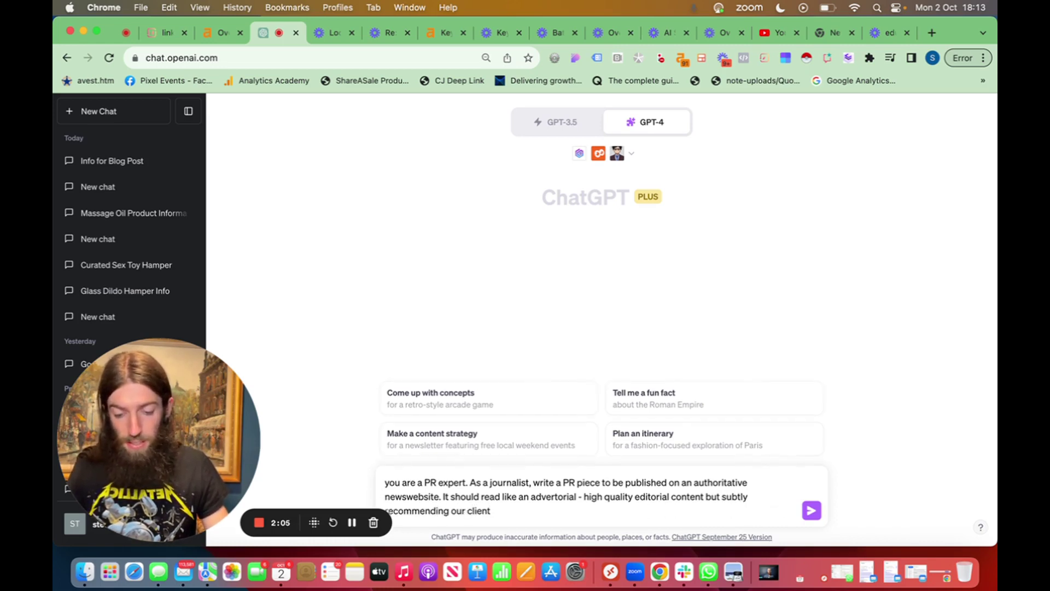
text(Snowball Creations.)
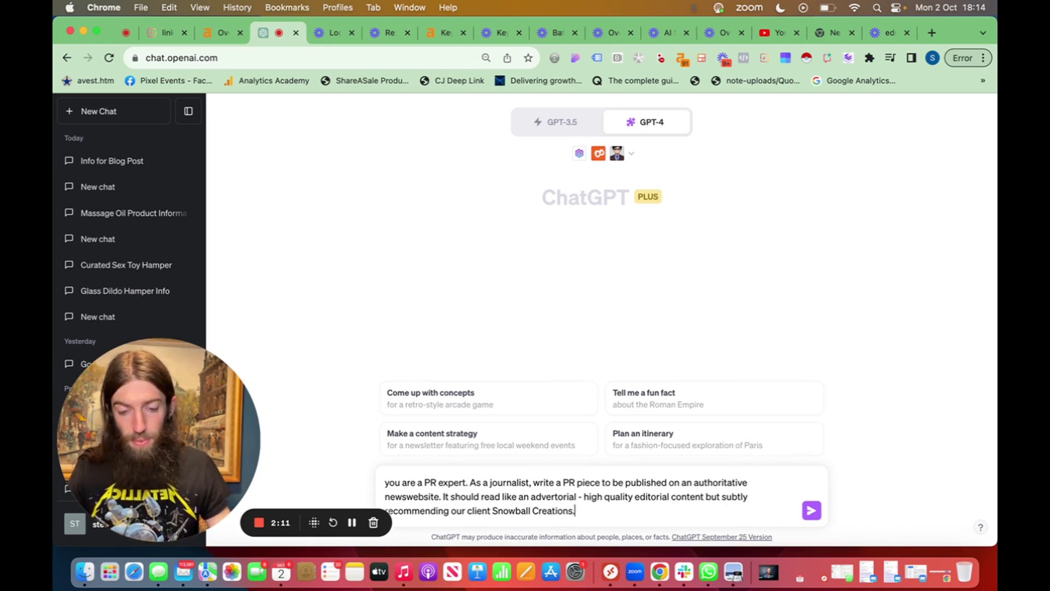
text( Use)
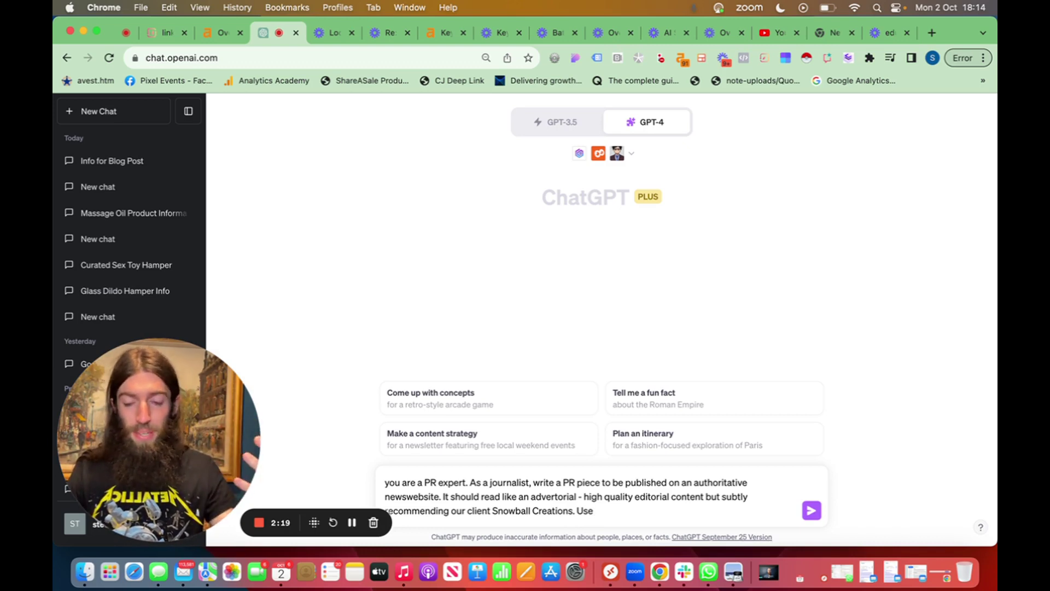
text(th)
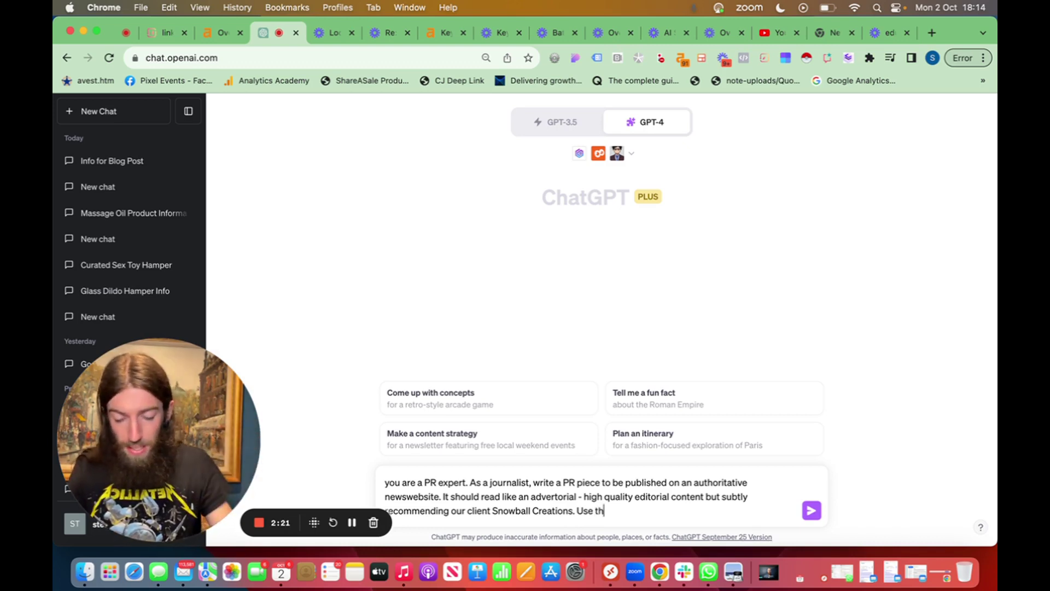
text(e following entiti)
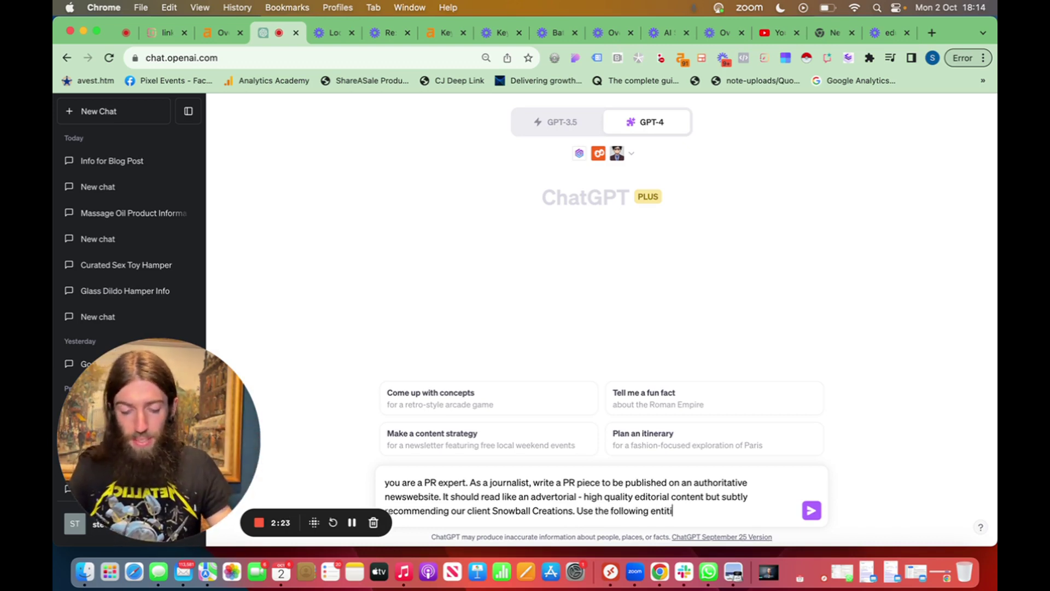
text(es the number )
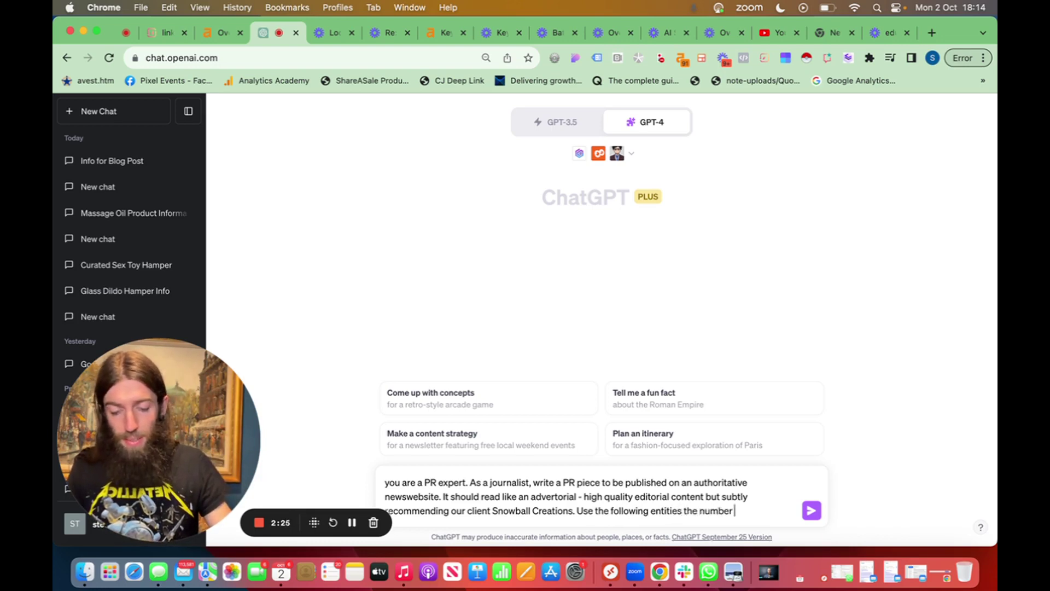
text(of times indicated after "0/)
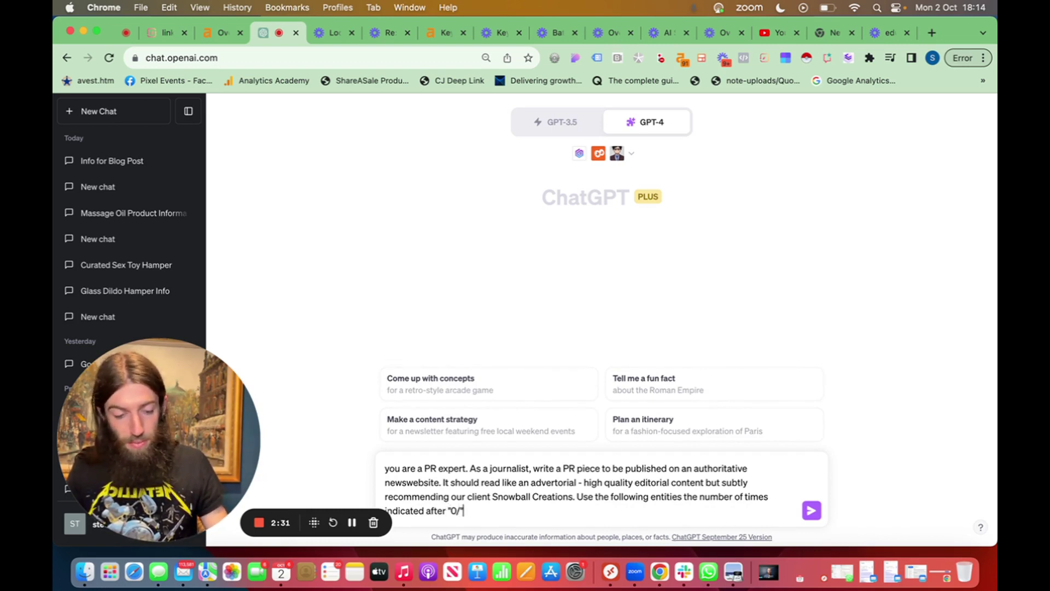
click(165, 32)
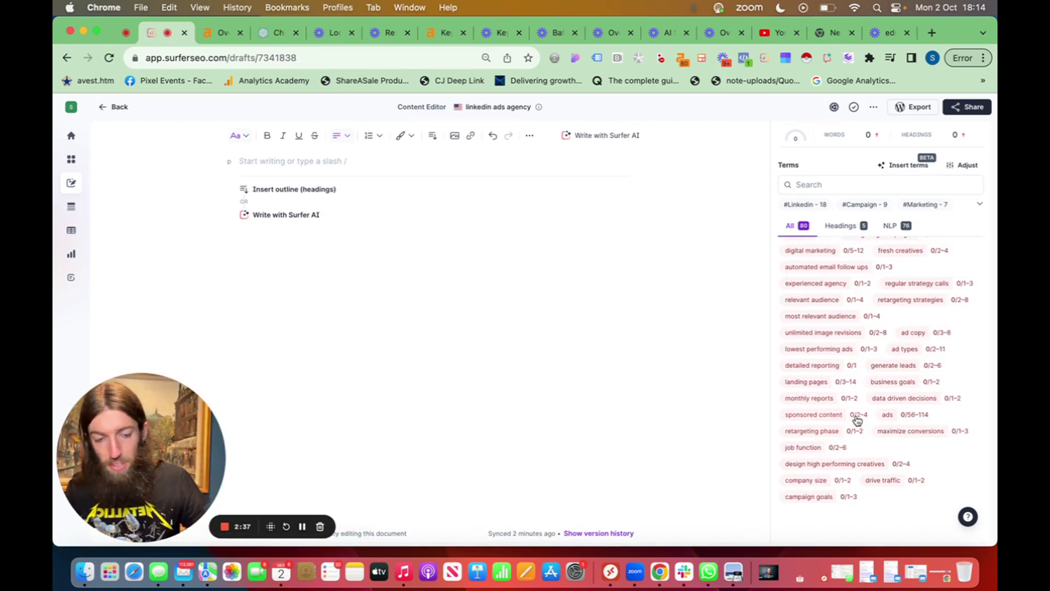
mouse_move(863, 420)
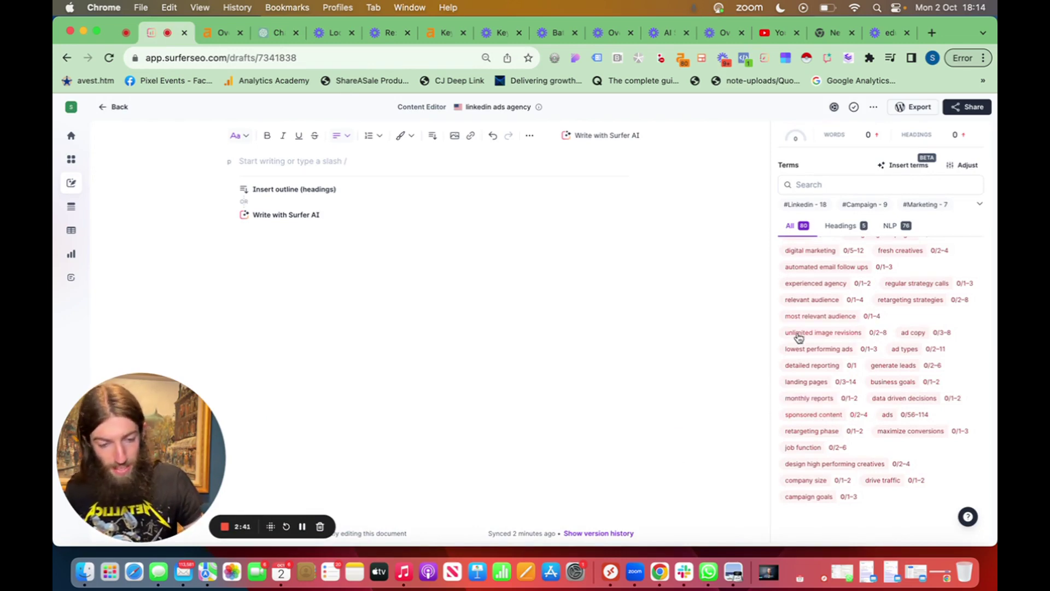
mouse_move(839, 340)
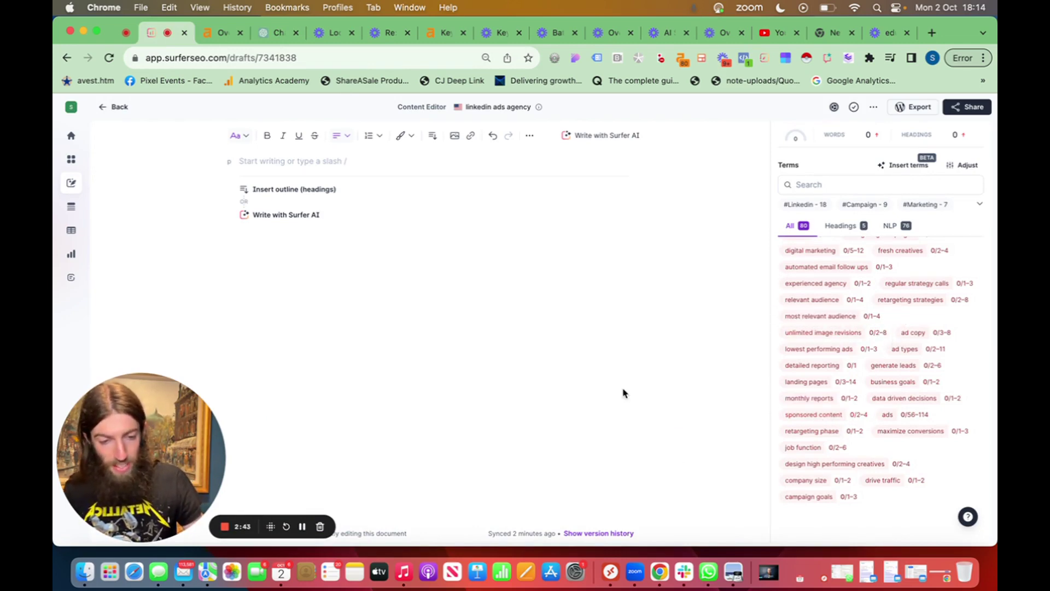
click(290, 32)
Paste the terms list with target counts and remove the stray line break before 'website'.
key(super+v)
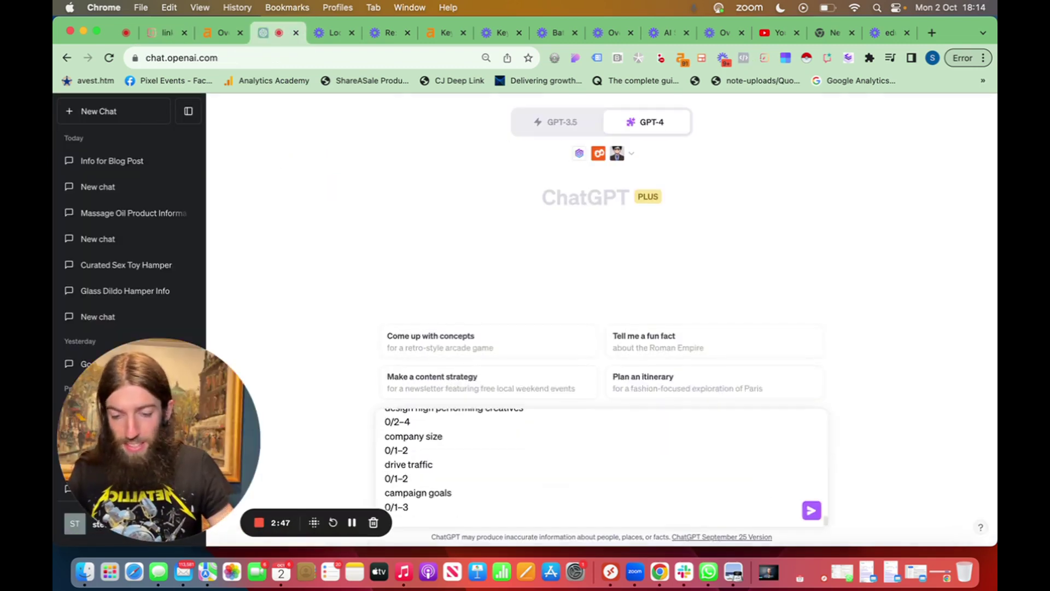
scroll(513, 473, up, 15)
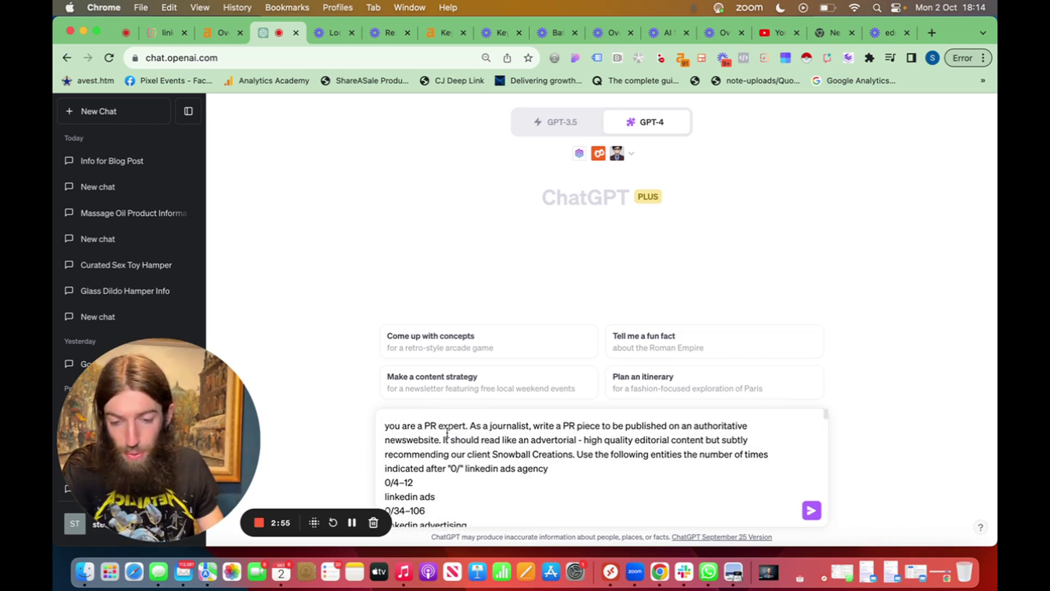
key(BackSpace)
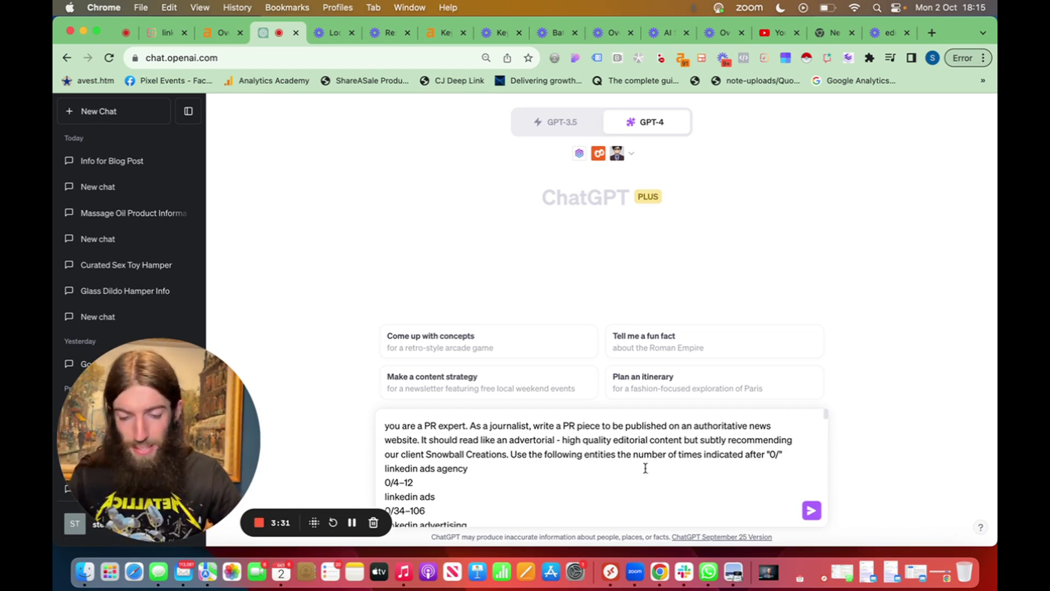
Send the advertorial prompt and follow ChatGPT's generated Snowball Creations article.
click(812, 510)
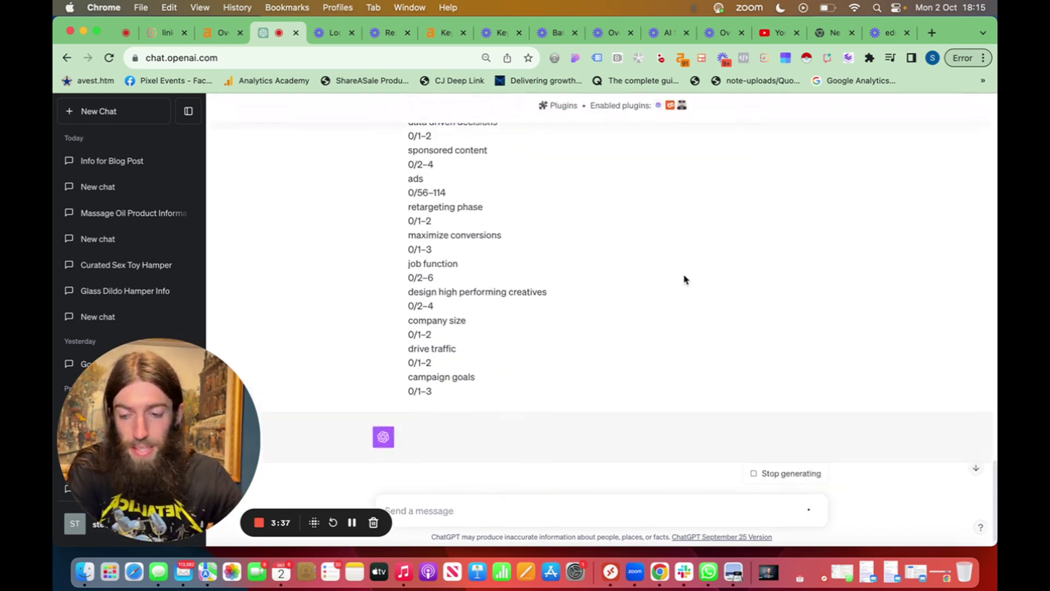
scroll(685, 280, down, 15)
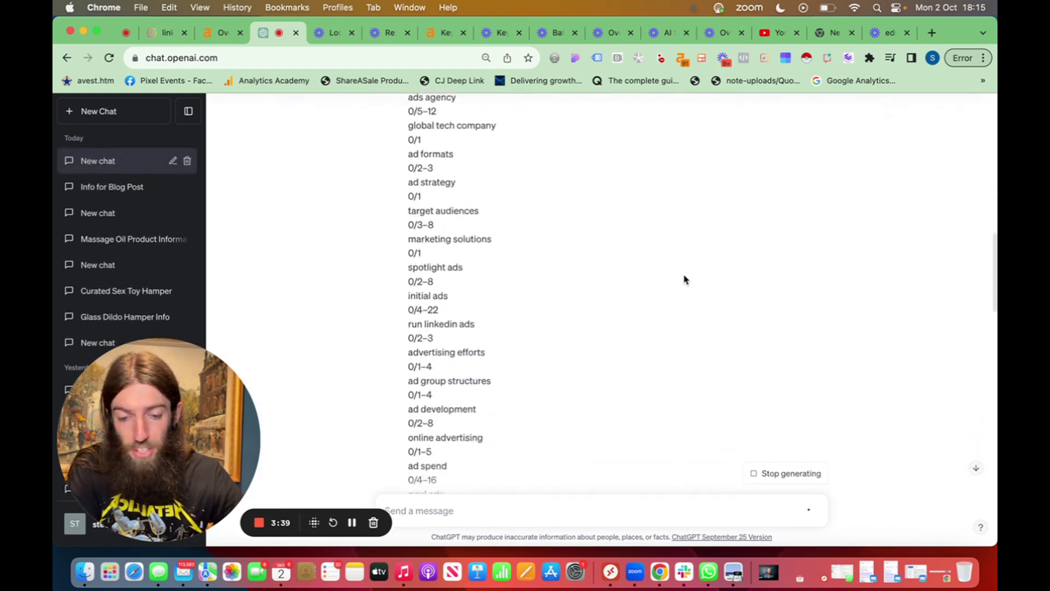
scroll(685, 280, down, 8)
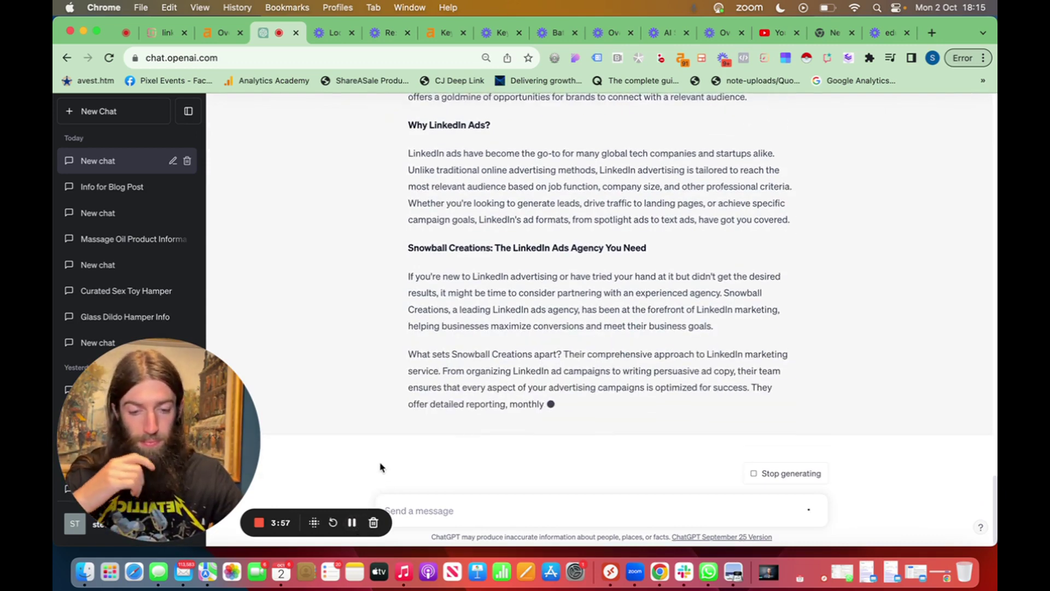
scroll(390, 340, up, 2)
scroll(391, 340, up, 4)
scroll(391, 339, down, 10)
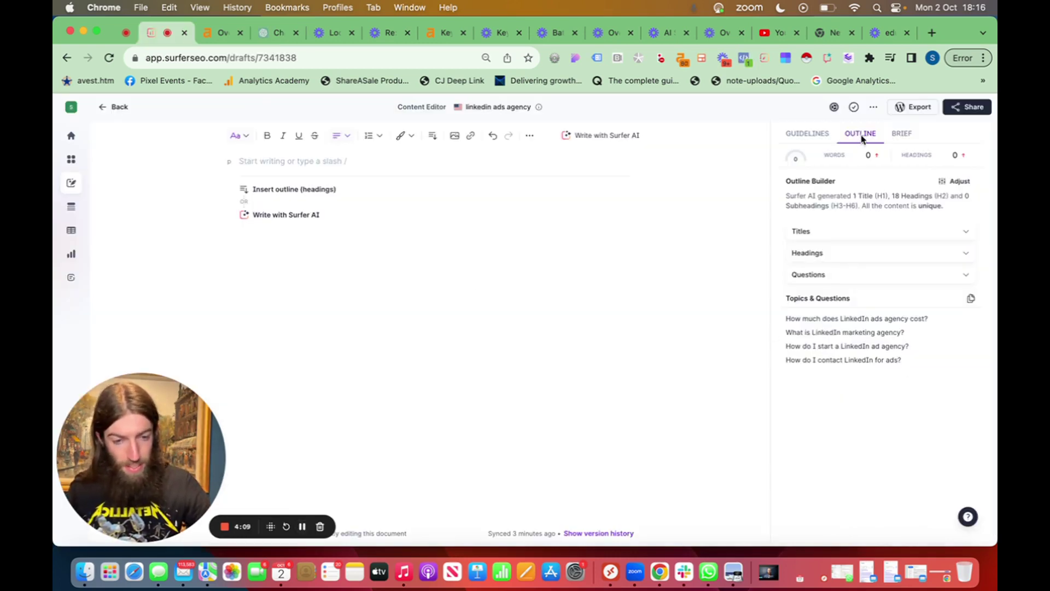
Select the four Topics & Questions in the outline and review ChatGPT's finished advertorial.
drag(908, 363, 783, 320)
key(super+c)
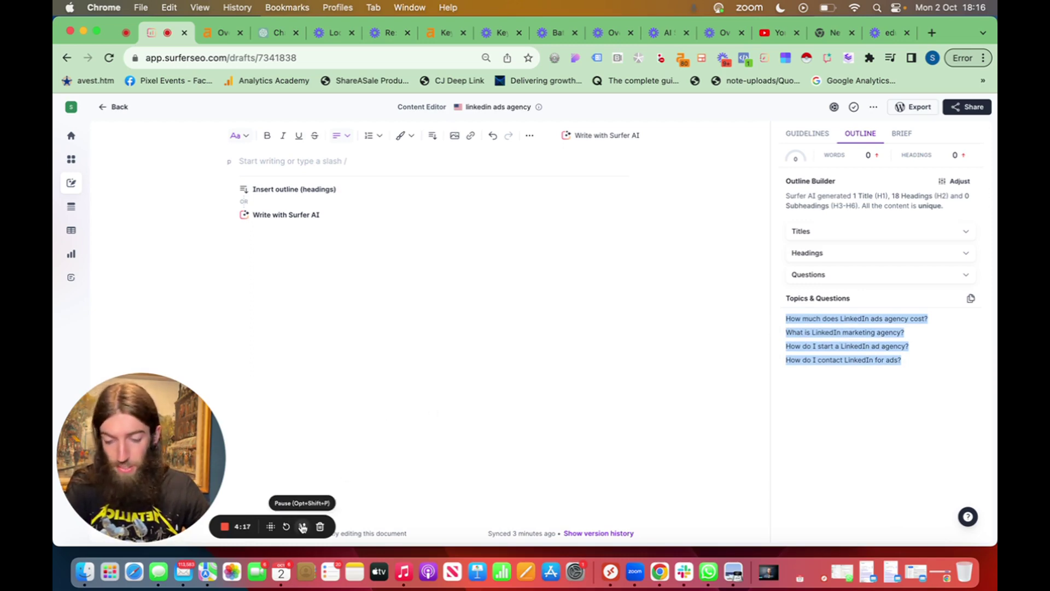
key(super+4)
scroll(557, 348, up, 2)
scroll(557, 349, up, 1)
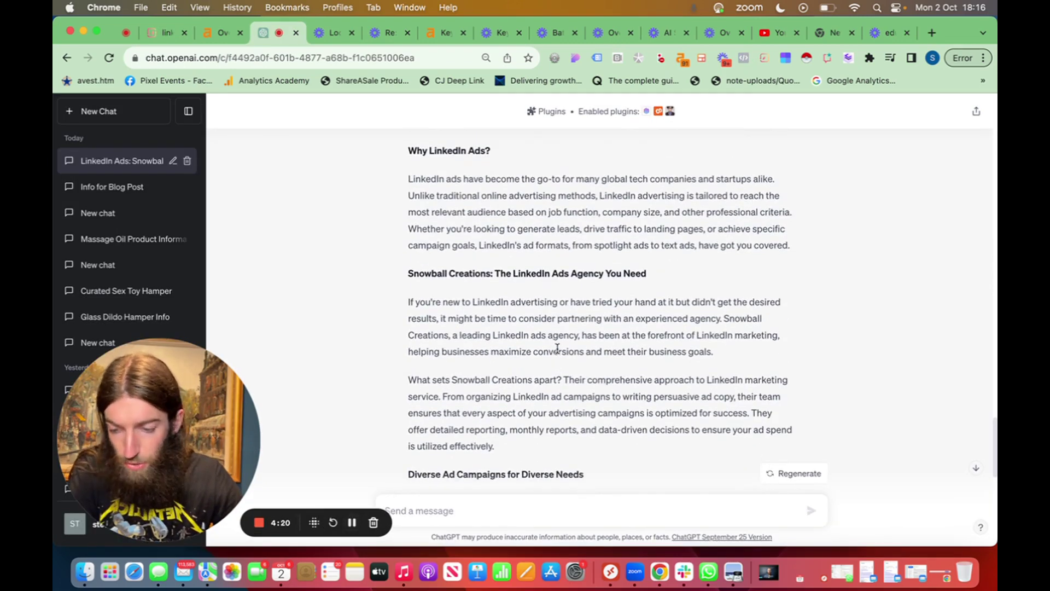
scroll(557, 348, down, 10)
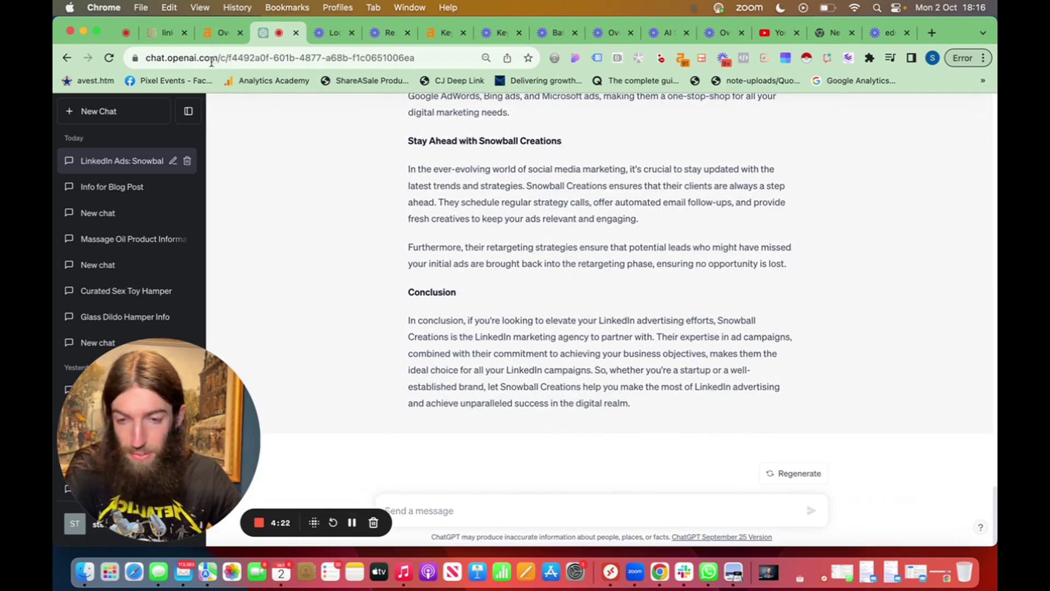
Show the content score and guidelines for the empty Surfer draft.
click(165, 33)
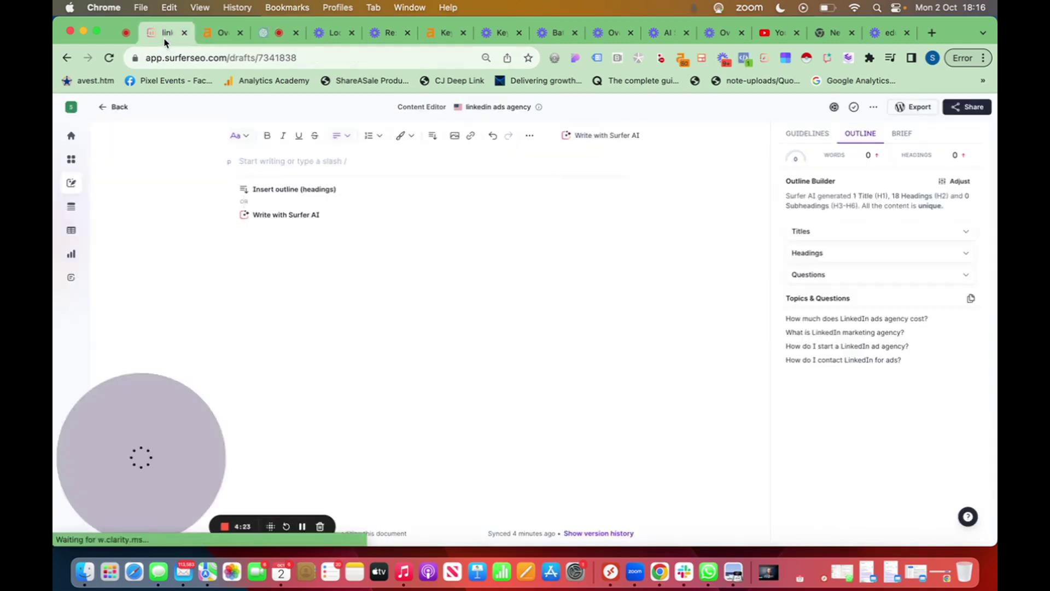
click(797, 141)
mouse_move(803, 316)
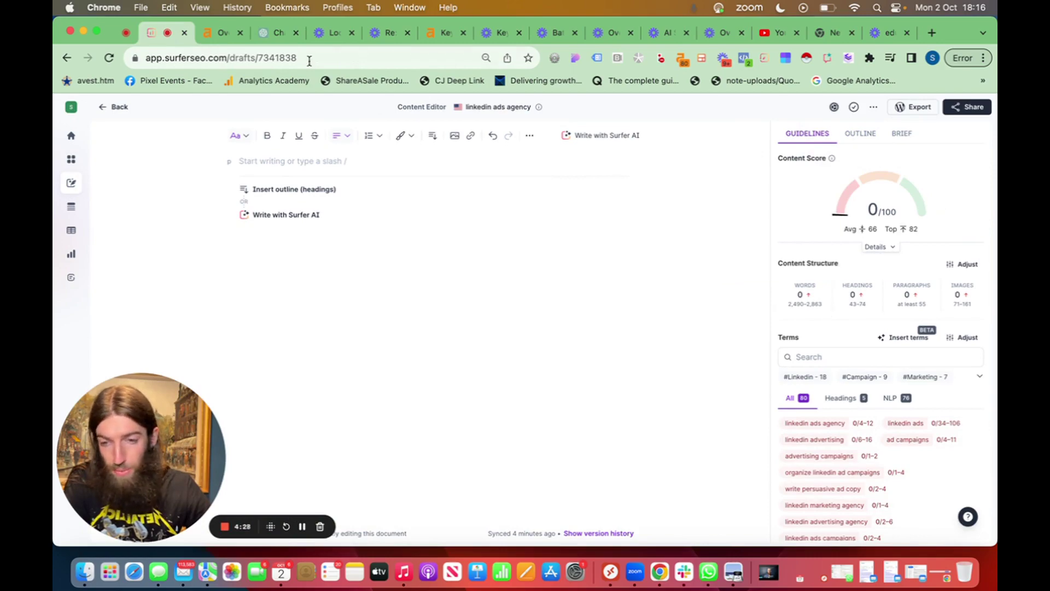
Ask ChatGPT to 'Expand the above' article.
click(271, 34)
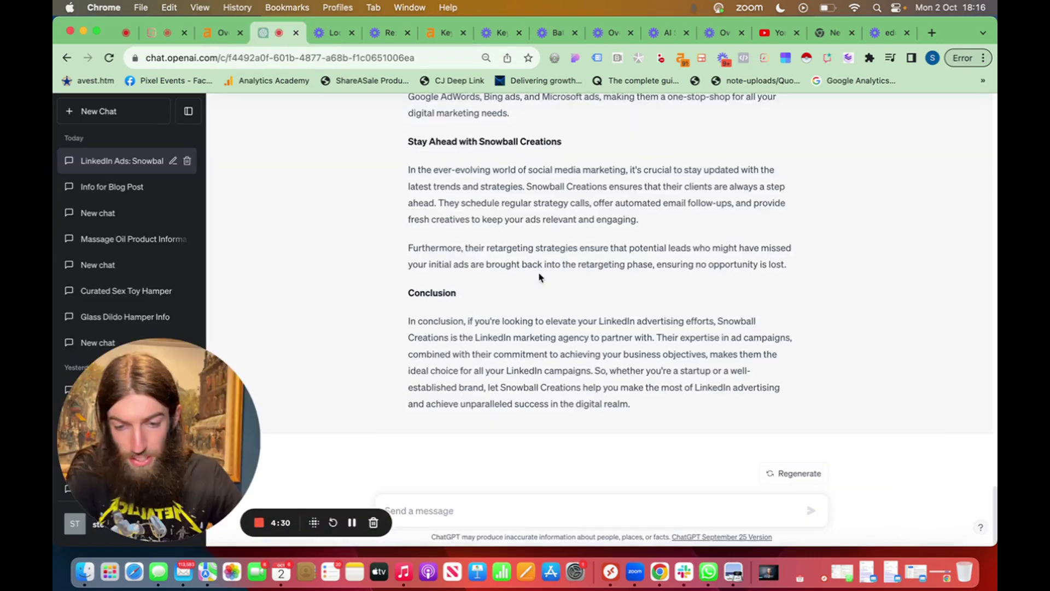
scroll(538, 273, up, 15)
scroll(538, 273, up, 4)
scroll(539, 275, down, 15)
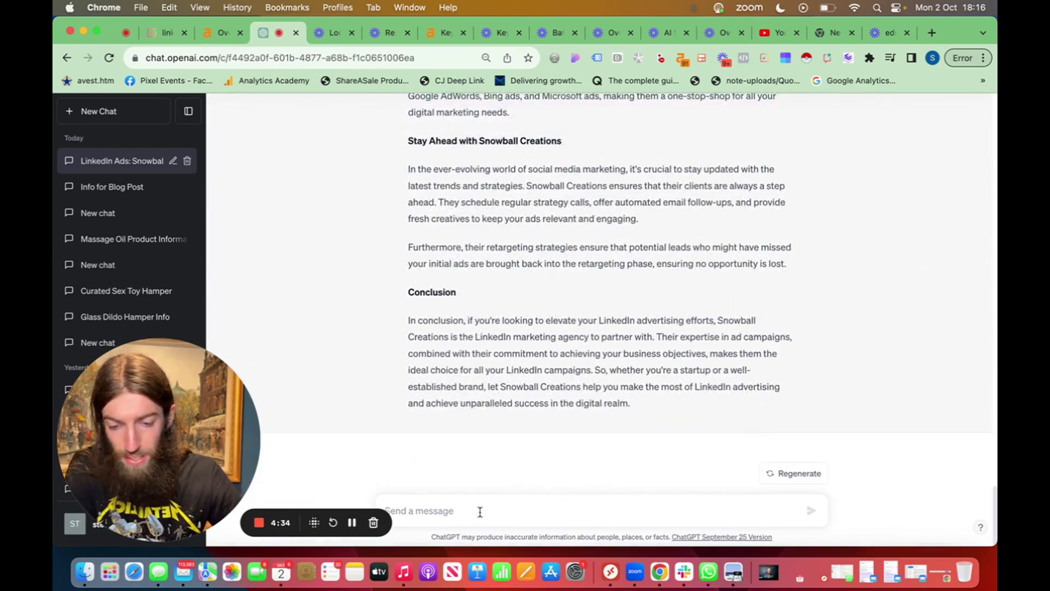
text(Ex)
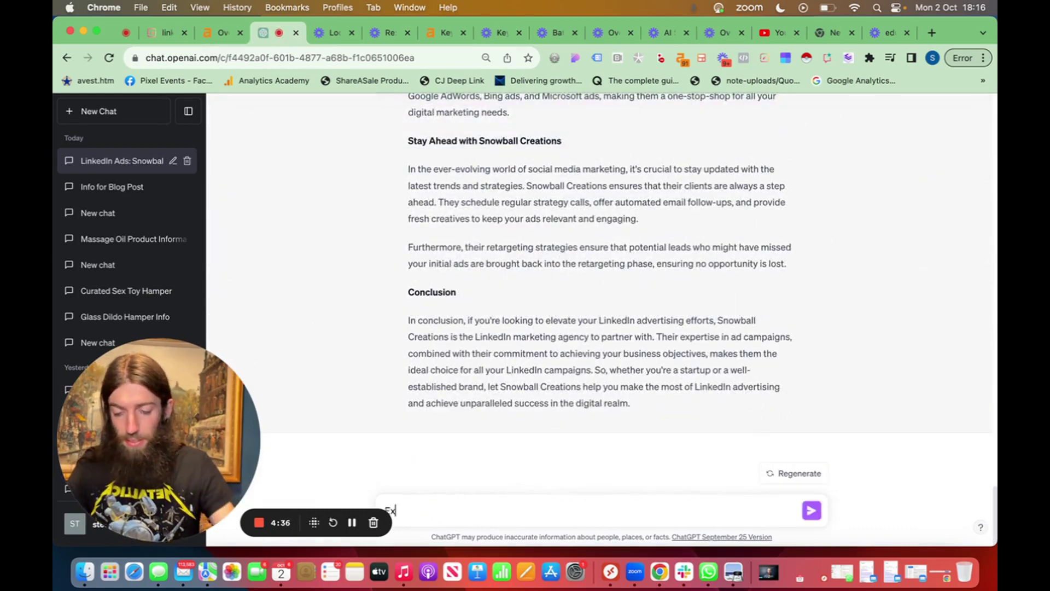
text(pand the above)
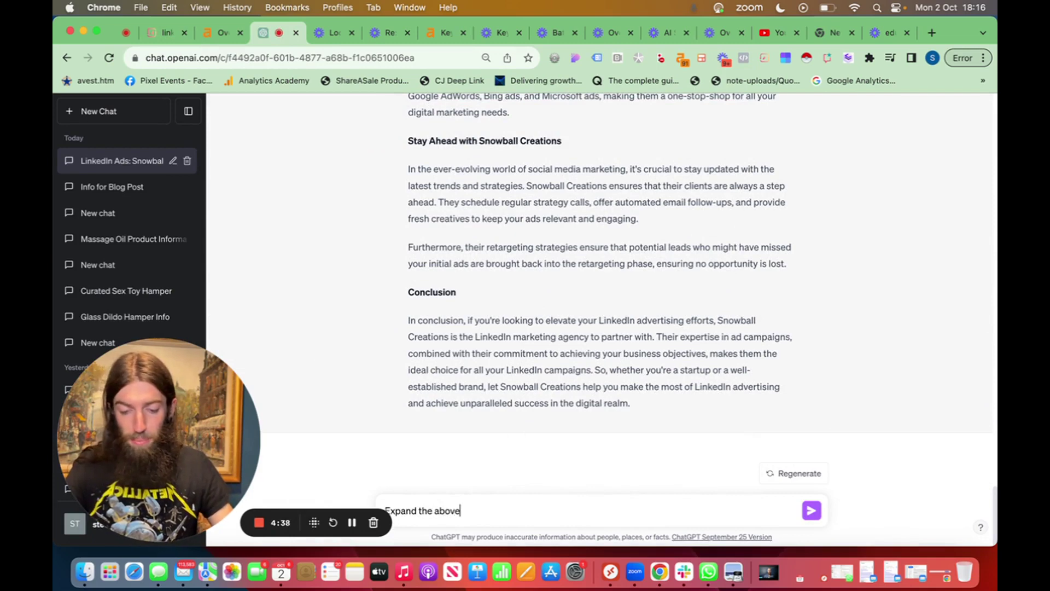
key(Return)
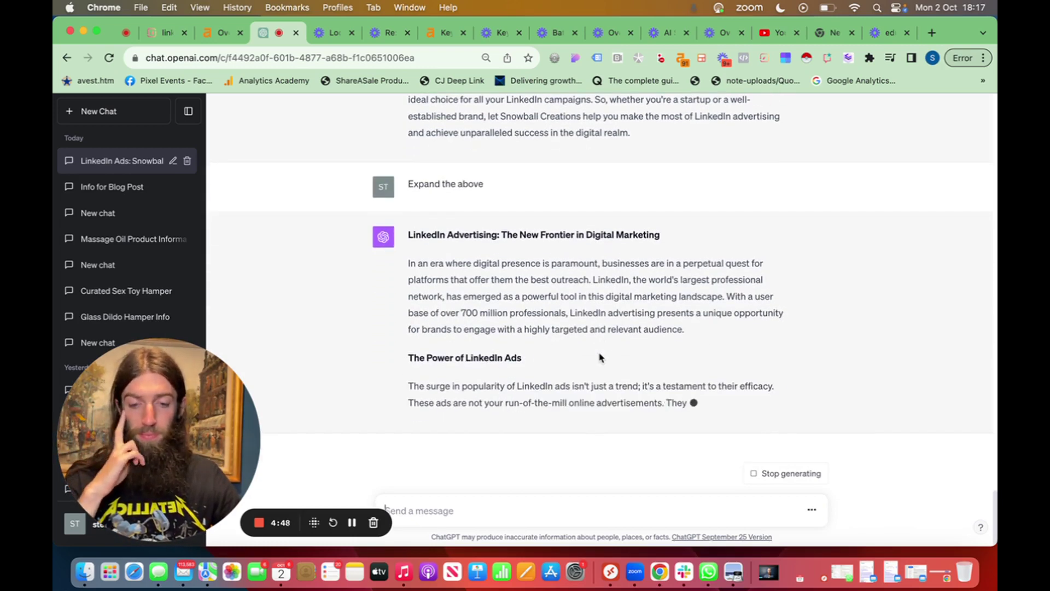
Ask ChatGPT to answer the first two pasted Surfer questions in longform.
click(351, 522)
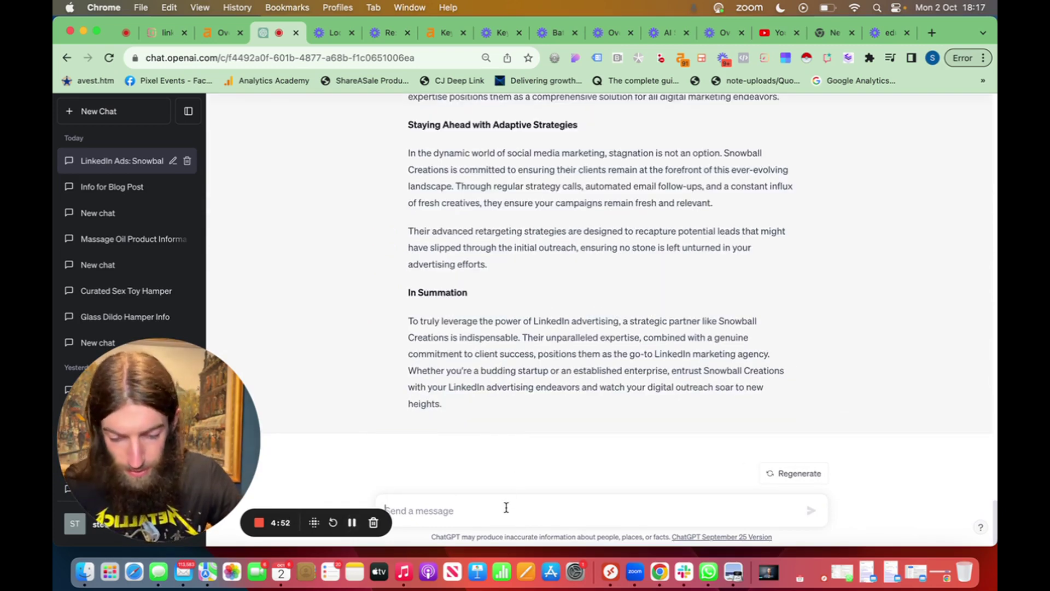
text(answer the following questions in)
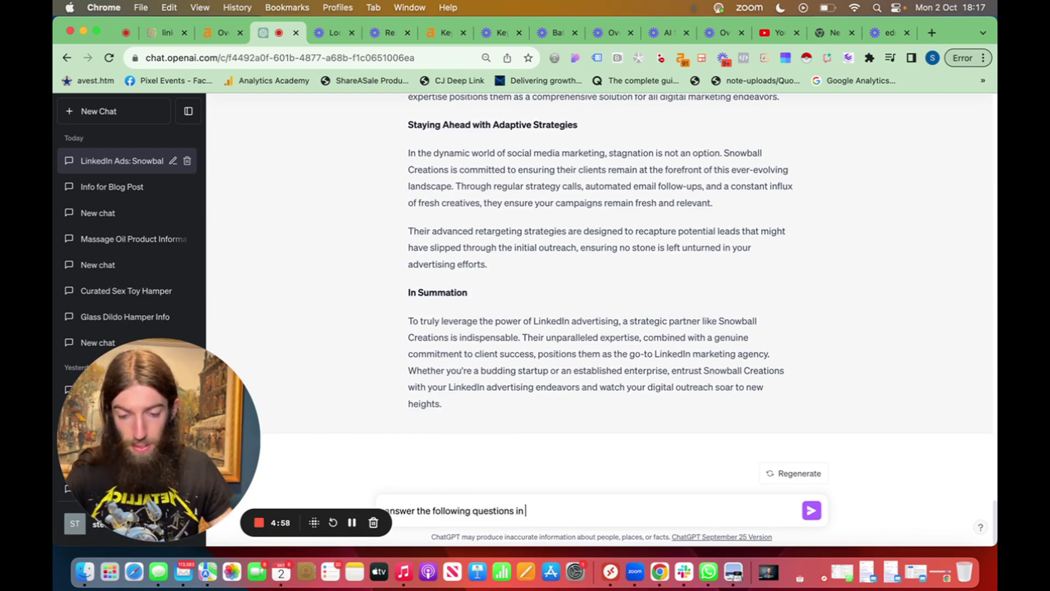
text( longform)
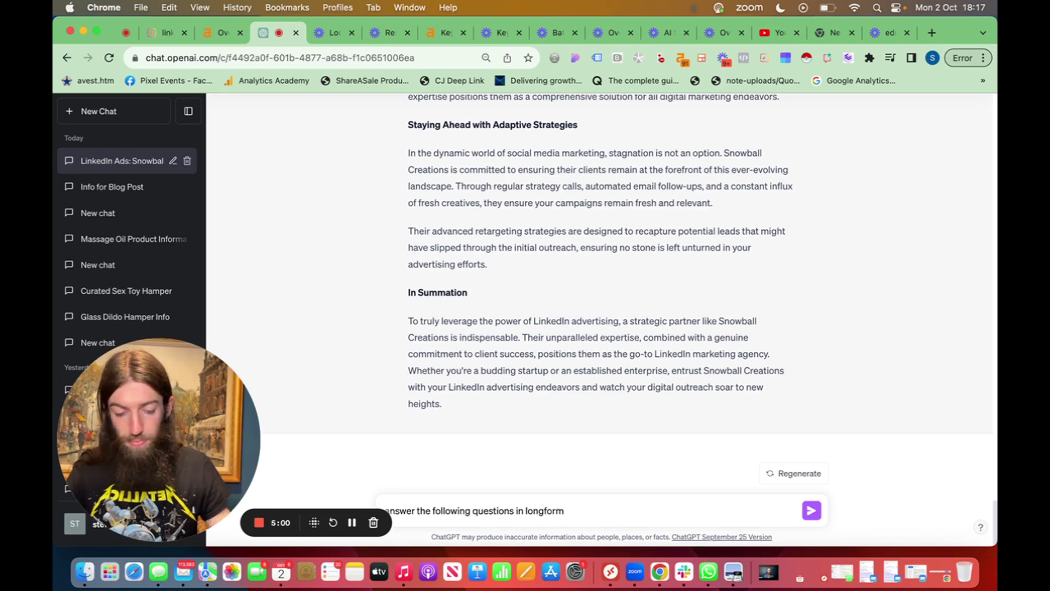
text(:)
key(super+v)
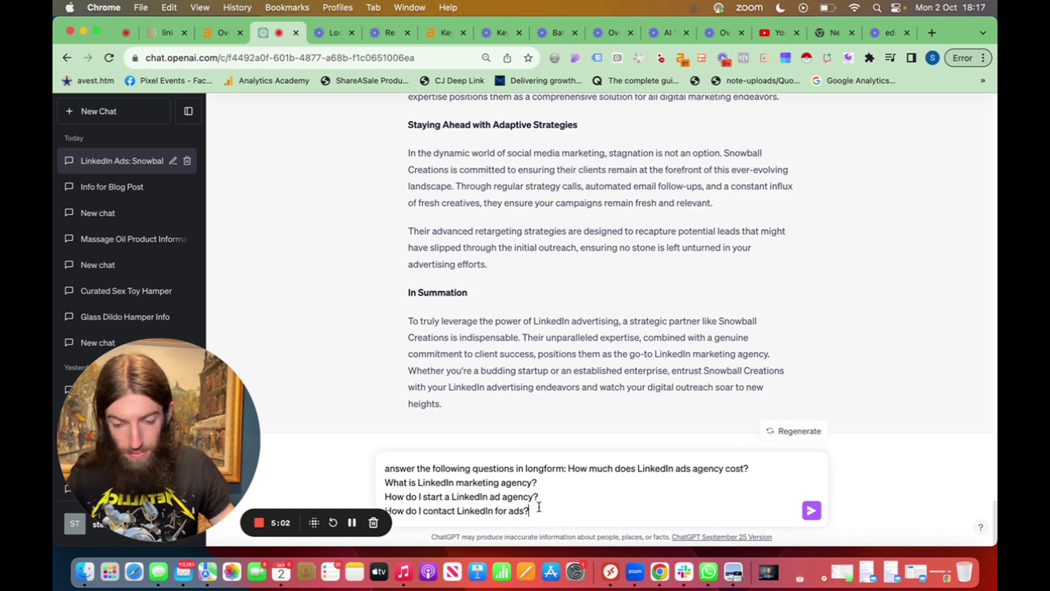
drag(529, 511, 382, 490)
key(super+c)
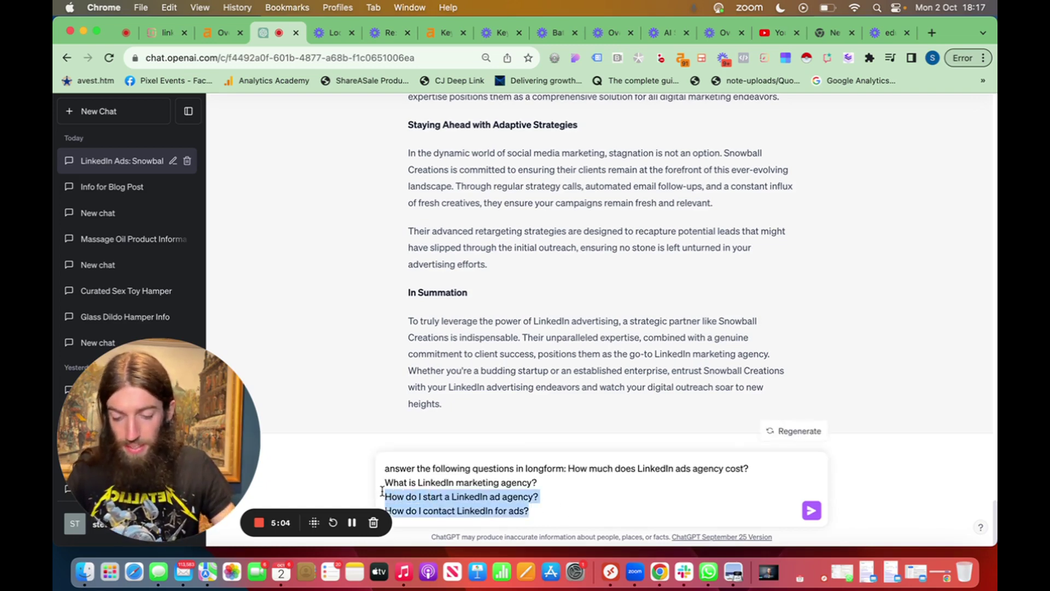
key(BackSpace)
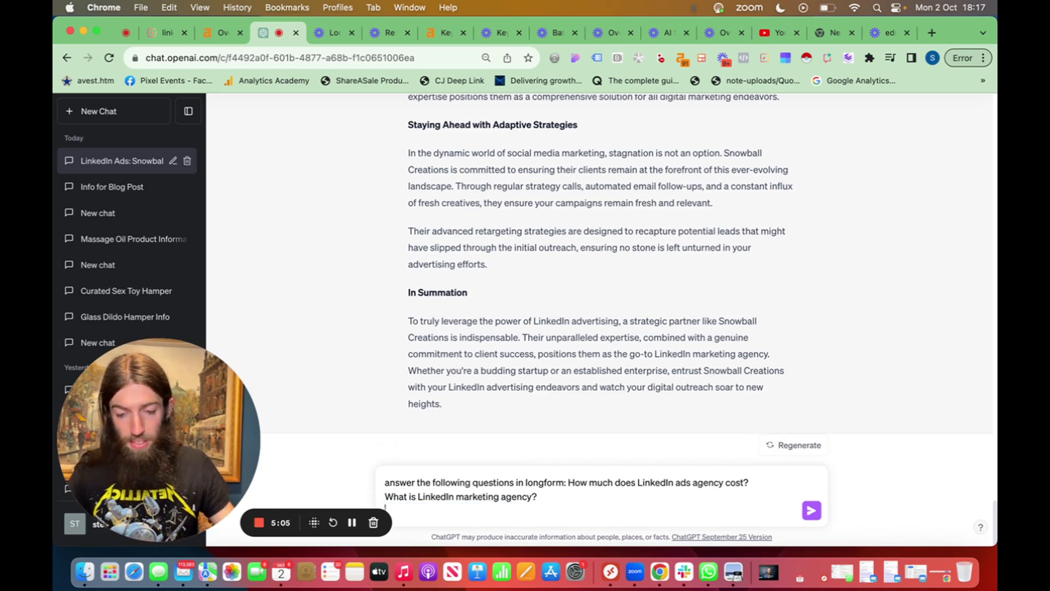
click(812, 510)
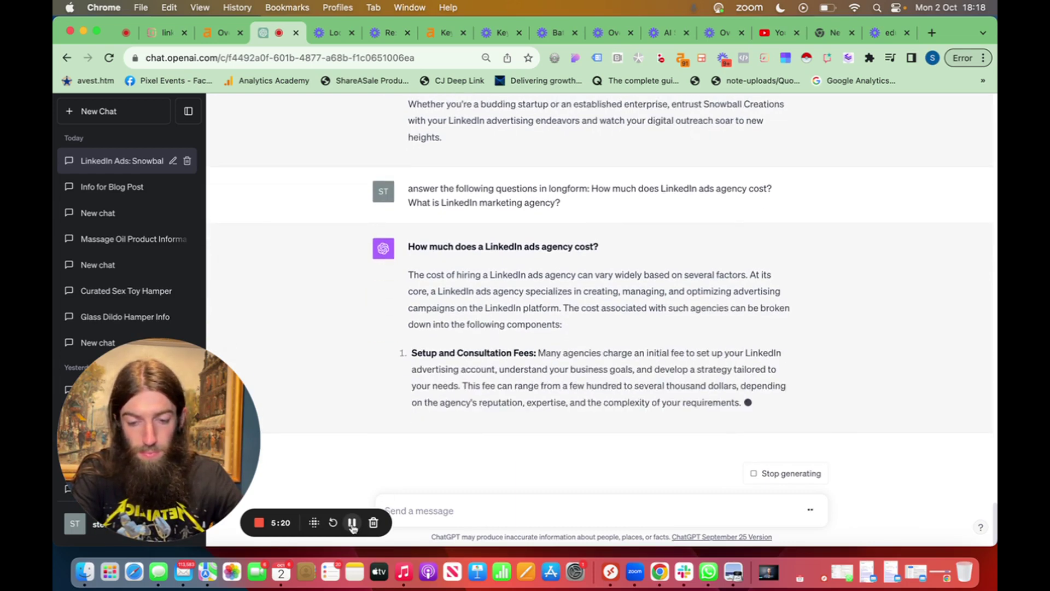
Send the remaining two questions prefixed with 'now these:' and select the reply text.
click(353, 525)
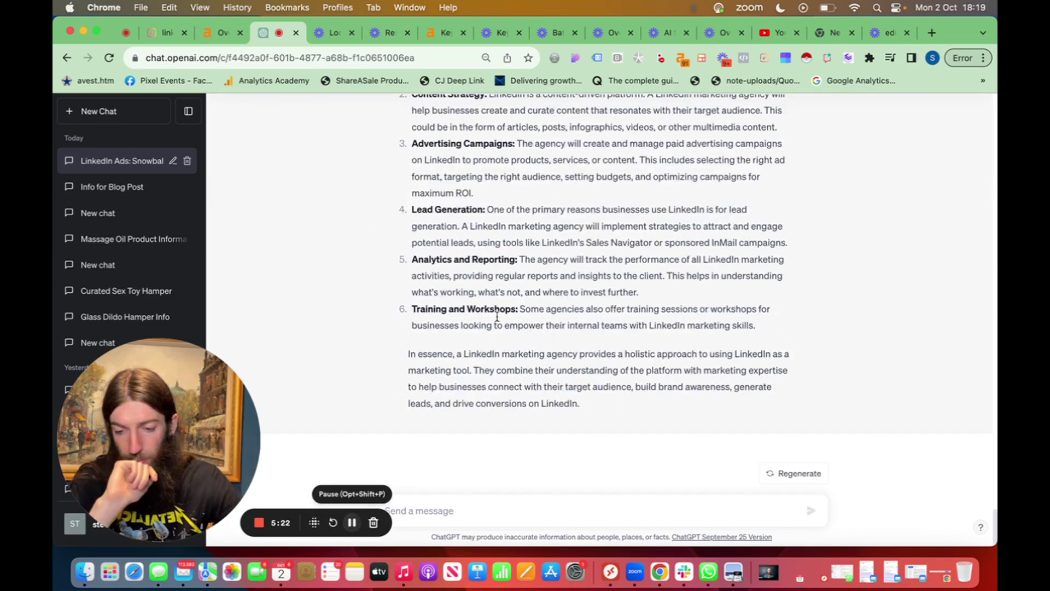
scroll(497, 316, up, 10)
scroll(497, 316, up, 10)
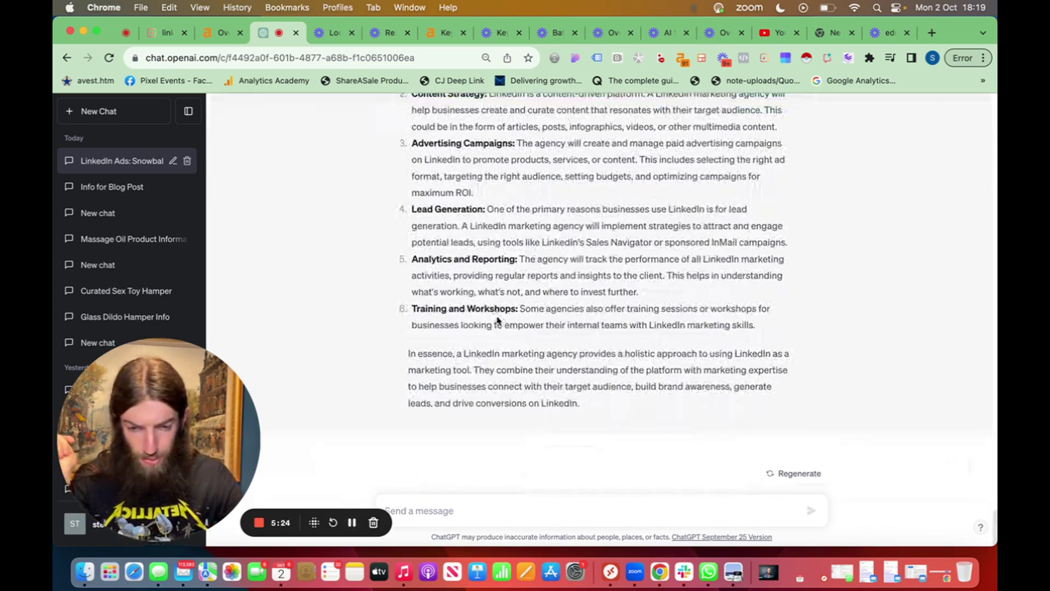
key(super+v)
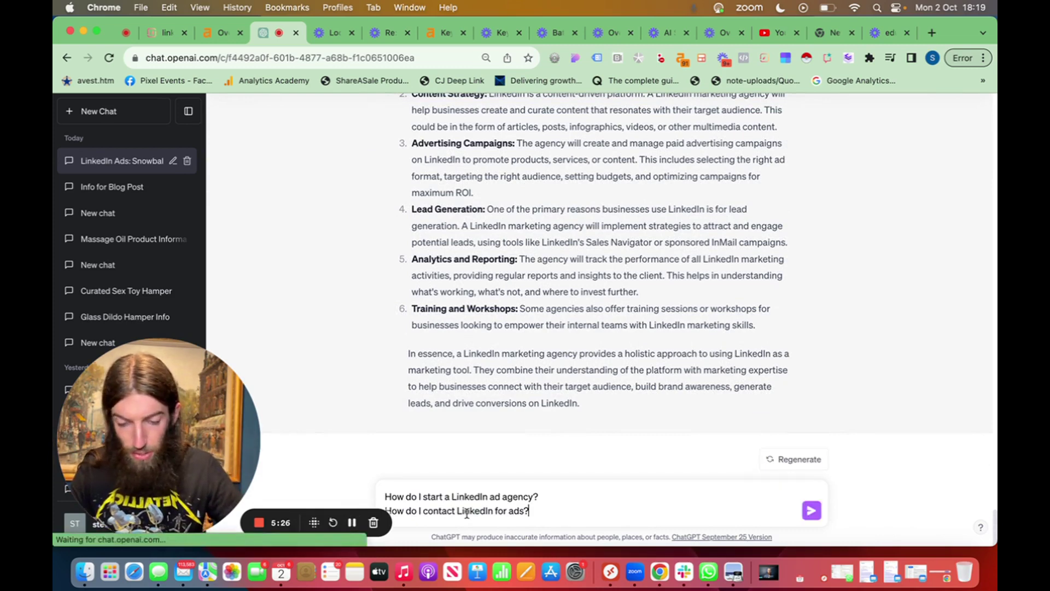
click(386, 496)
text(now these:)
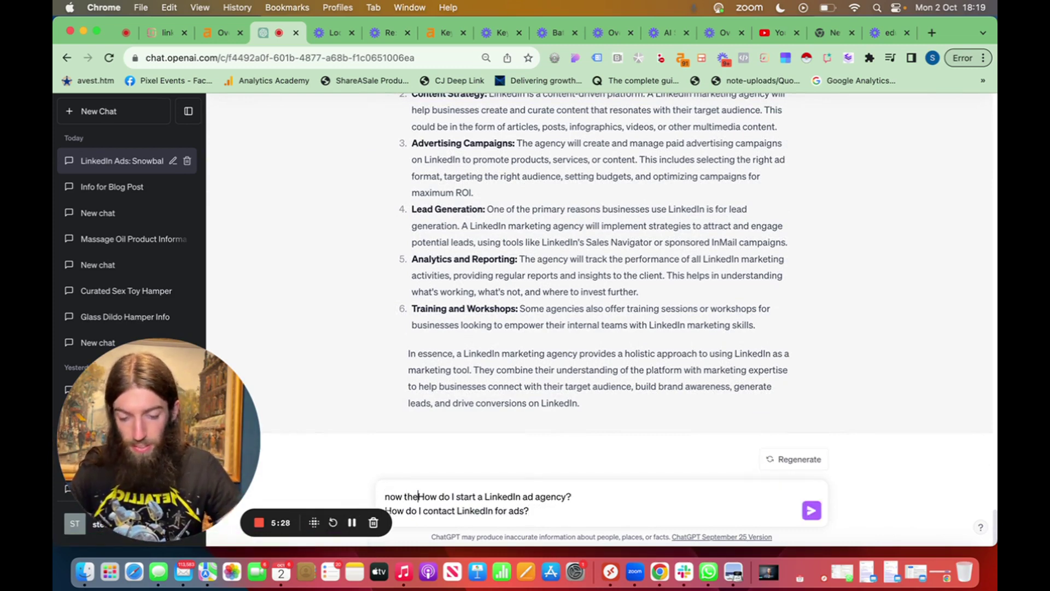
key(Return)
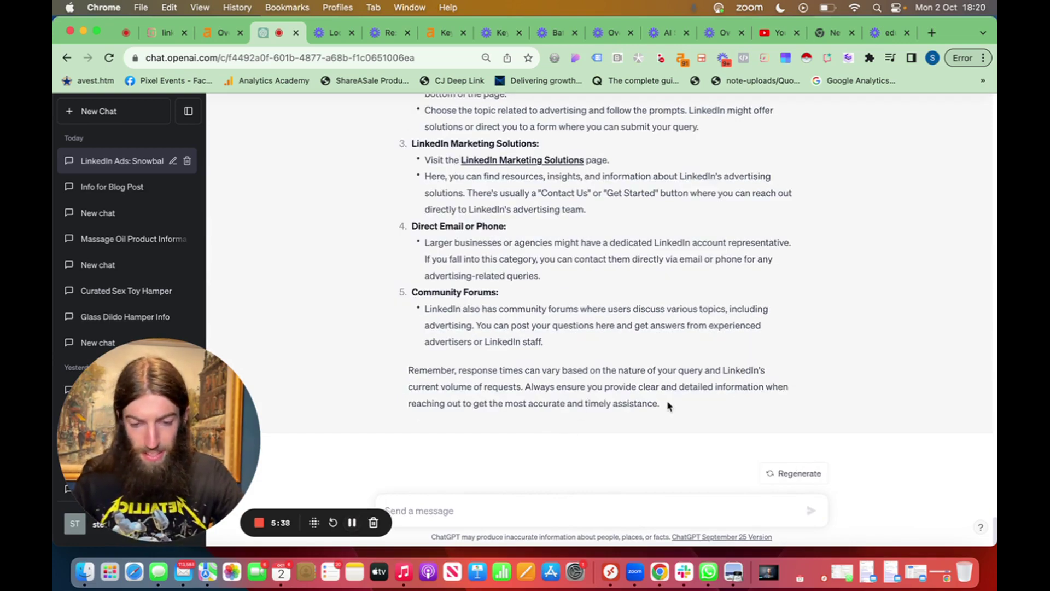
drag(667, 405, 404, 148)
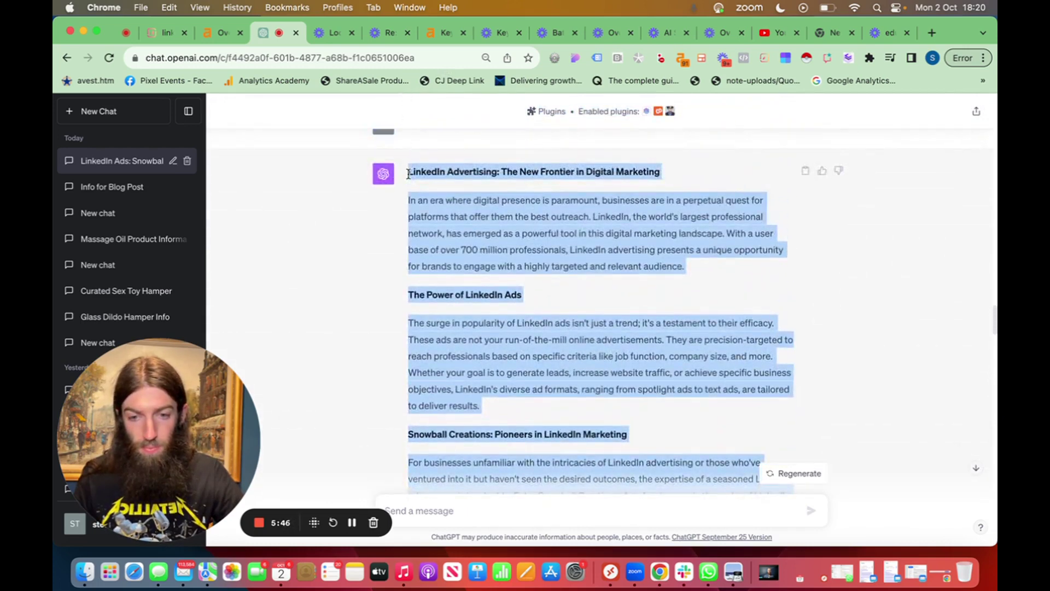
Paste the copied ChatGPT conversation into the empty Surfer editor.
key(super+c)
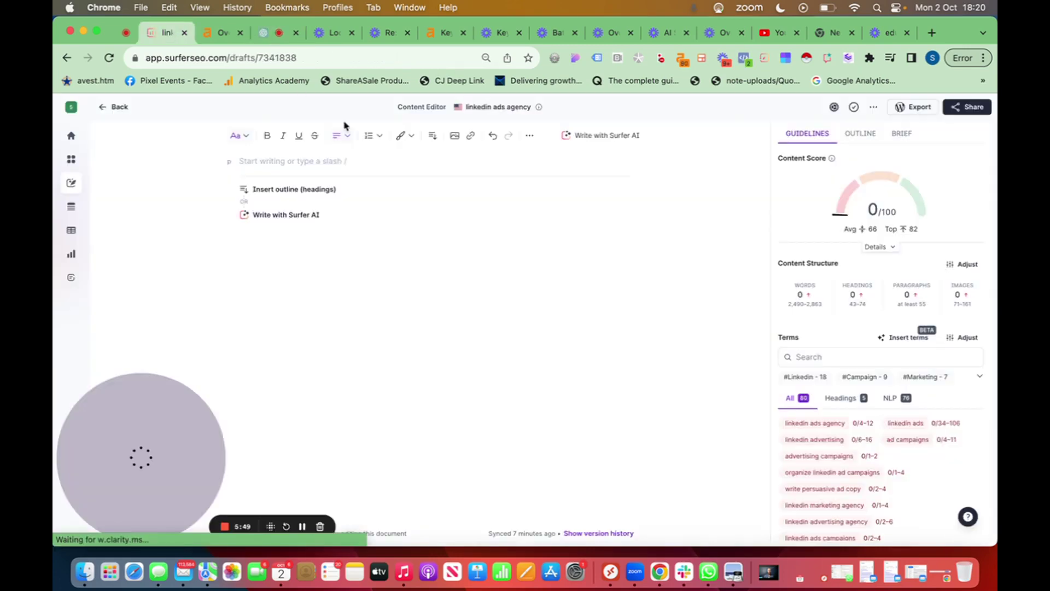
click(170, 33)
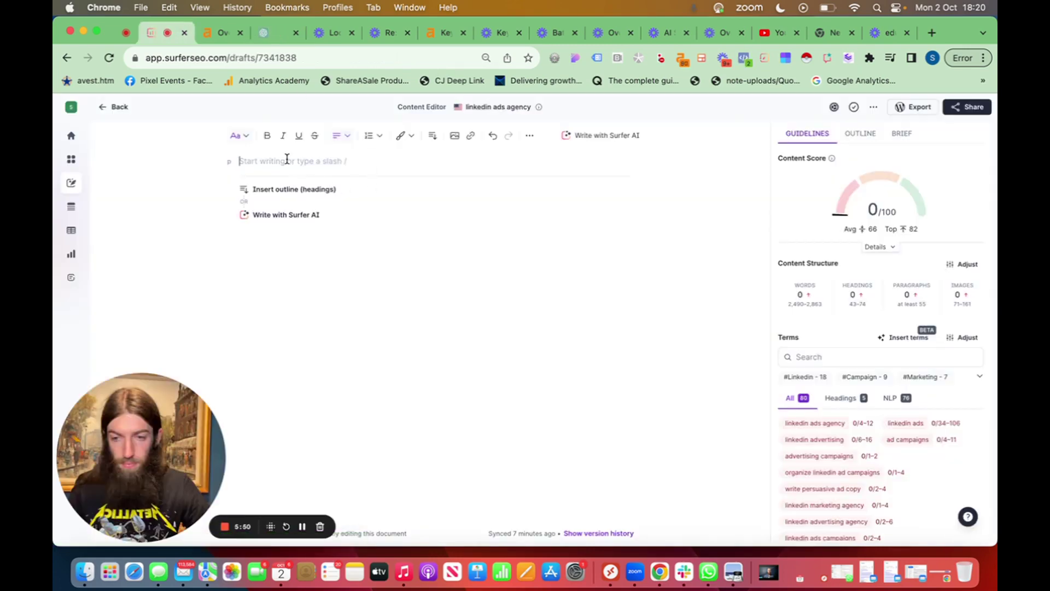
key(super+v)
scroll(481, 334, up, 15)
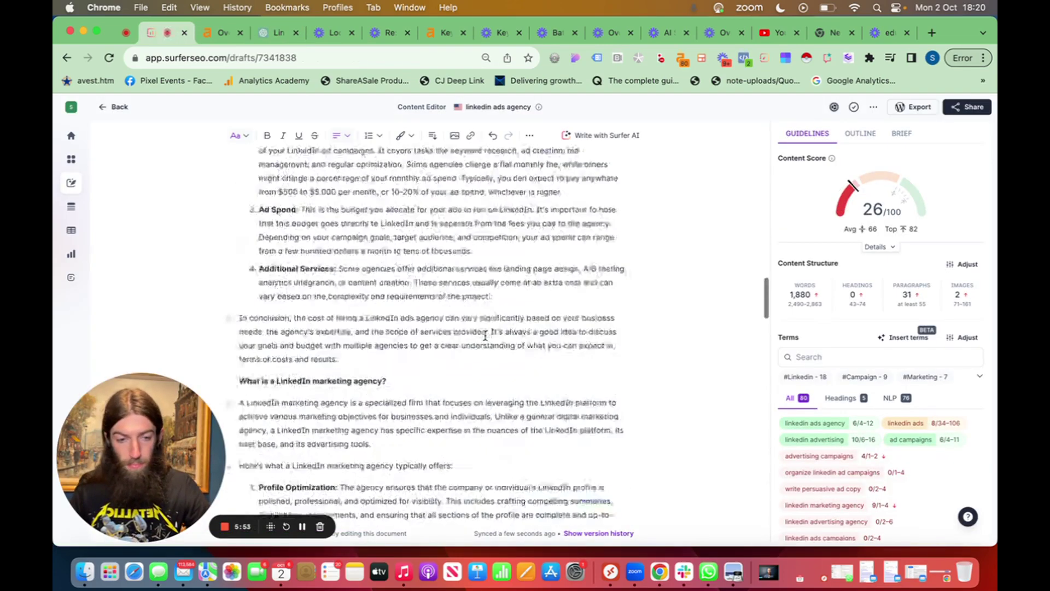
scroll(484, 333, up, 10)
scroll(417, 294, down, 5)
Remove the pasted avatar image, 'ChatGPT' label and leftover prompt paragraph.
click(417, 294)
key(BackSpace)
drag(278, 208, 239, 209)
key(BackSpace)
scroll(239, 209, up, 1)
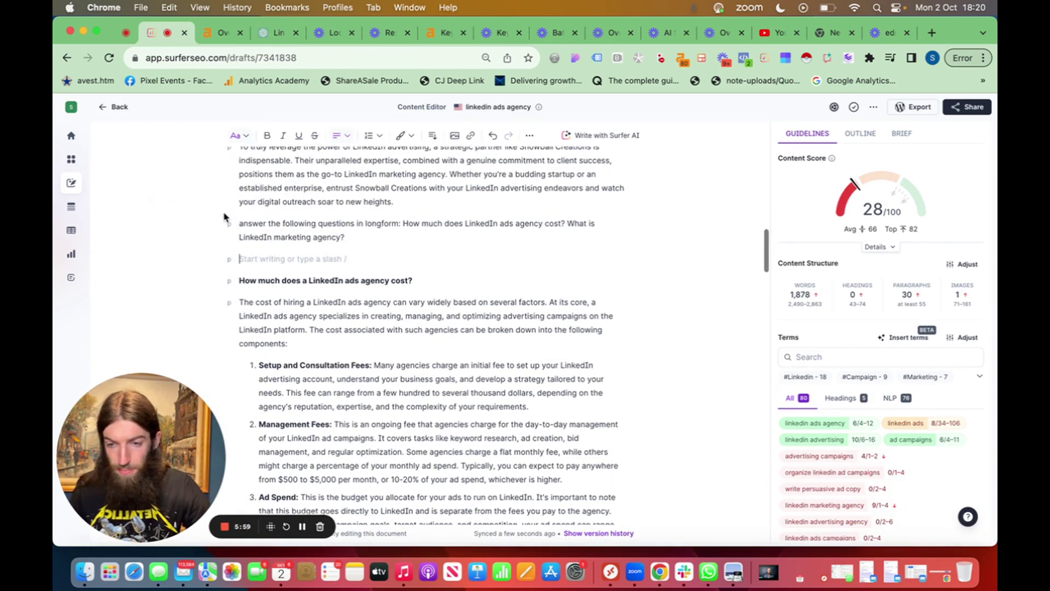
click(239, 224)
key(BackSpace)
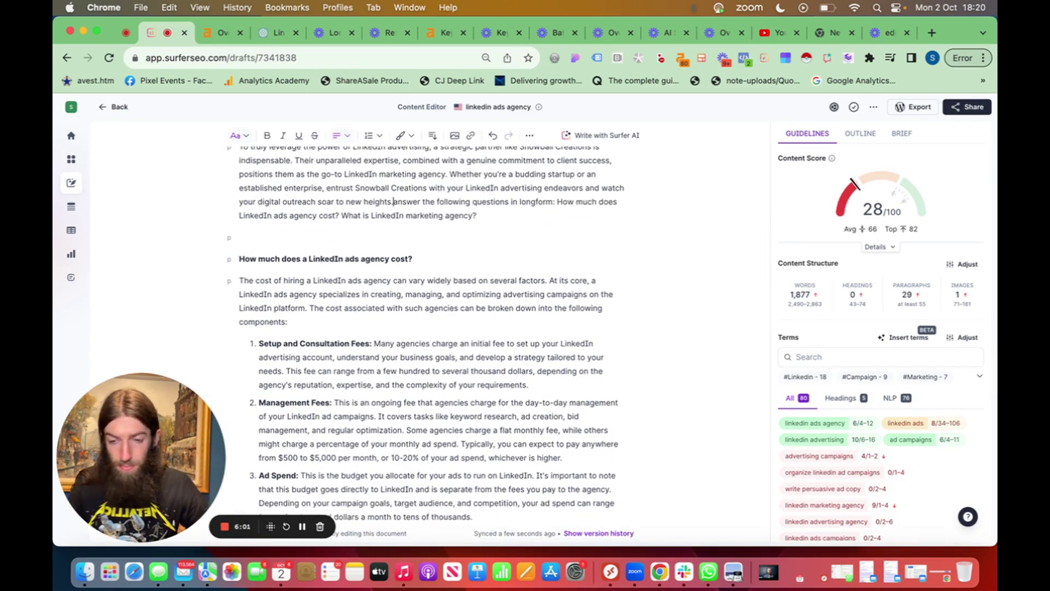
key(Return)
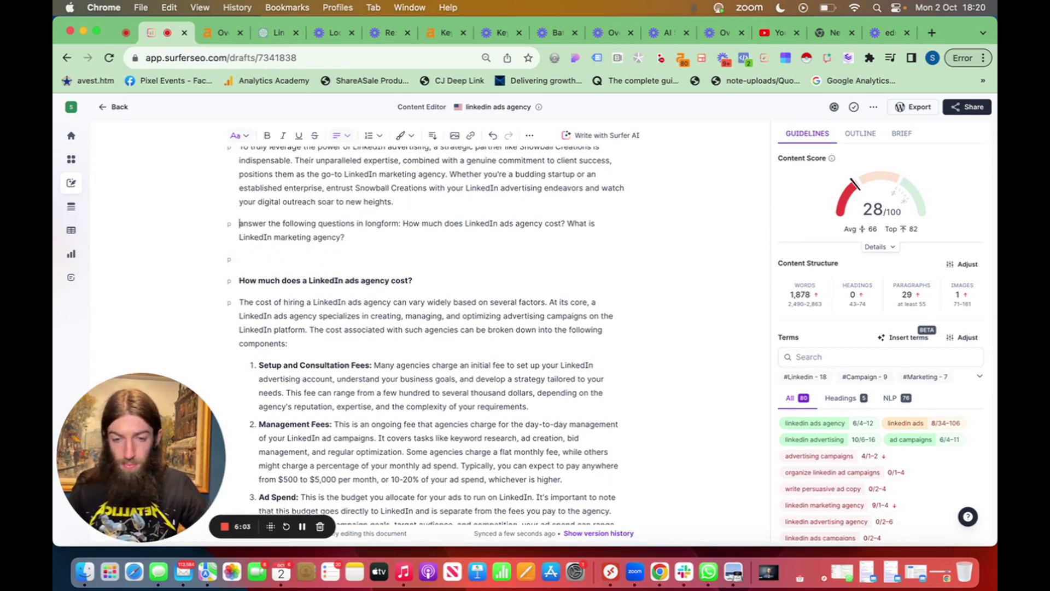
drag(345, 237, 236, 221)
key(BackSpace)
Make 'How do I contact LinkedIn for ads?' a Heading 2.
scroll(306, 244, up, 15)
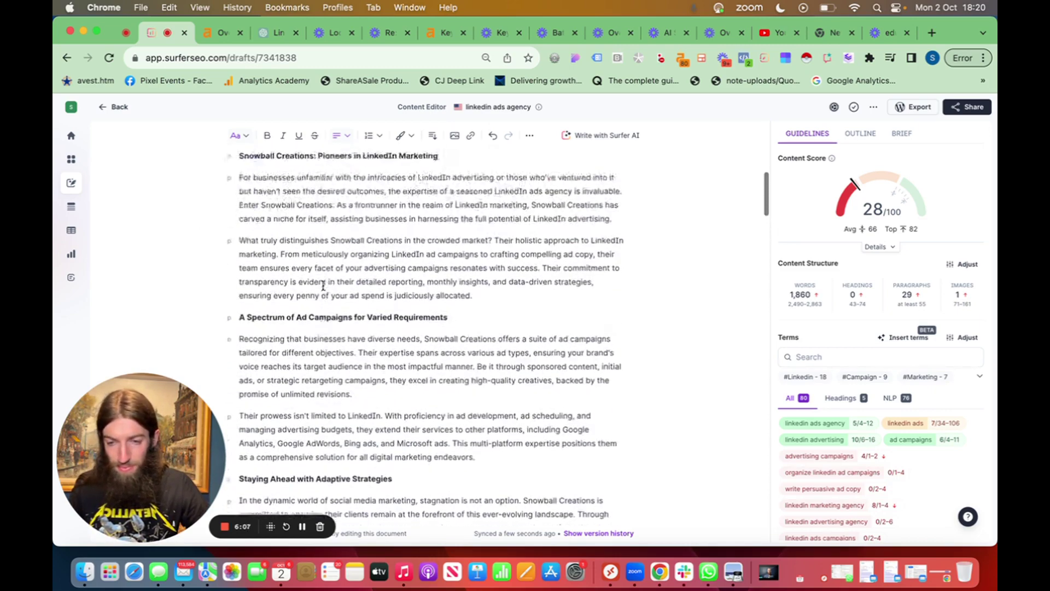
scroll(323, 286, down, 20)
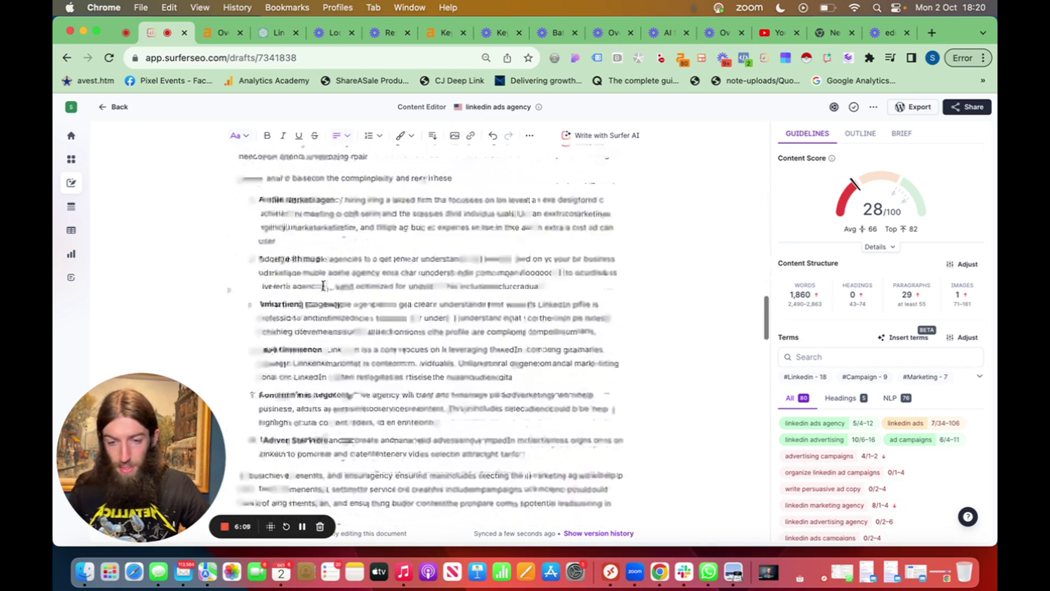
scroll(324, 285, down, 15)
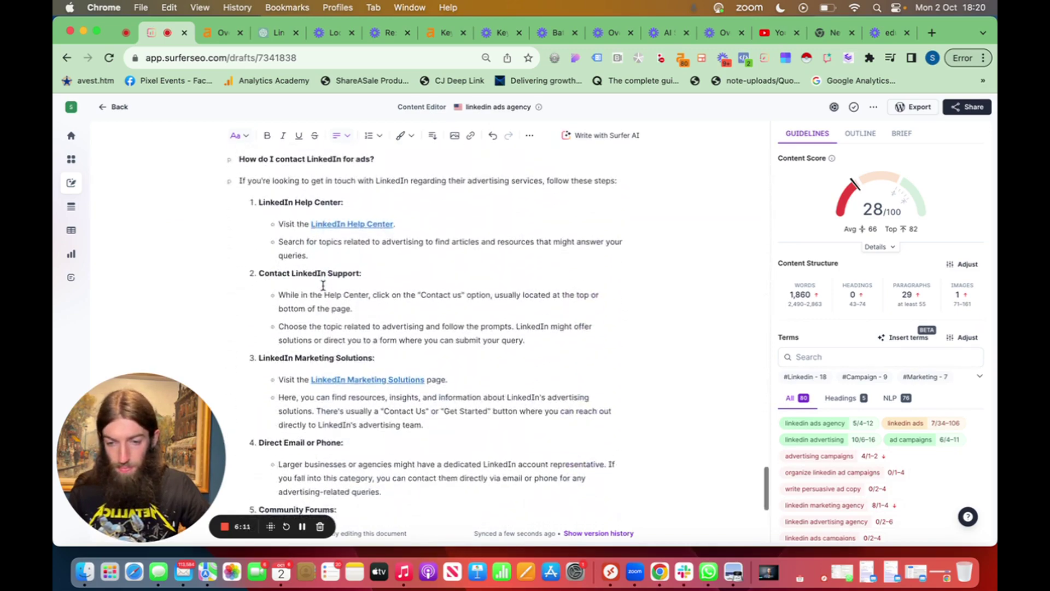
click(351, 275)
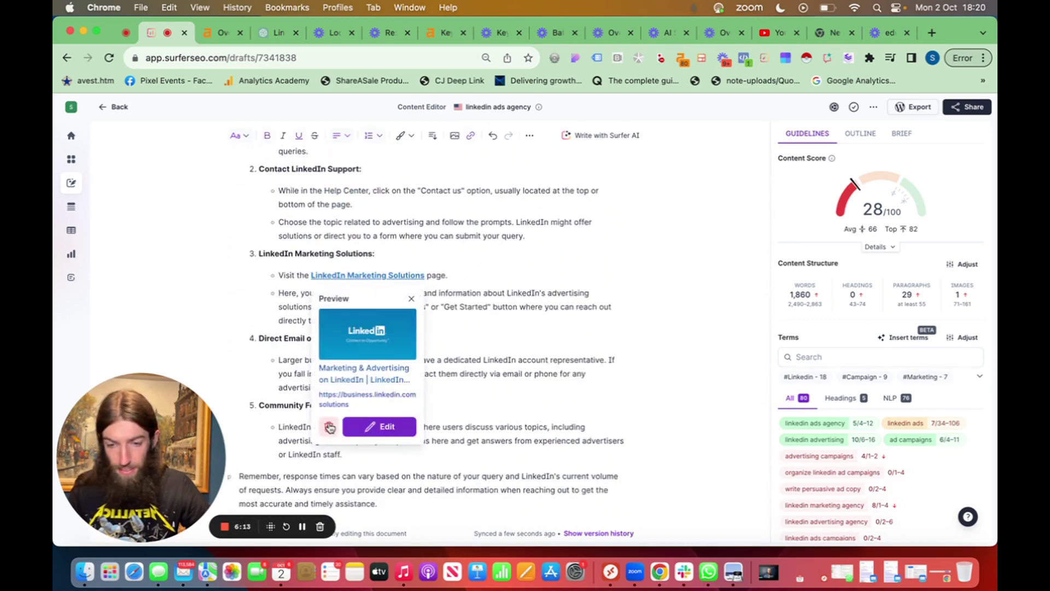
scroll(347, 235, up, 5)
click(351, 287)
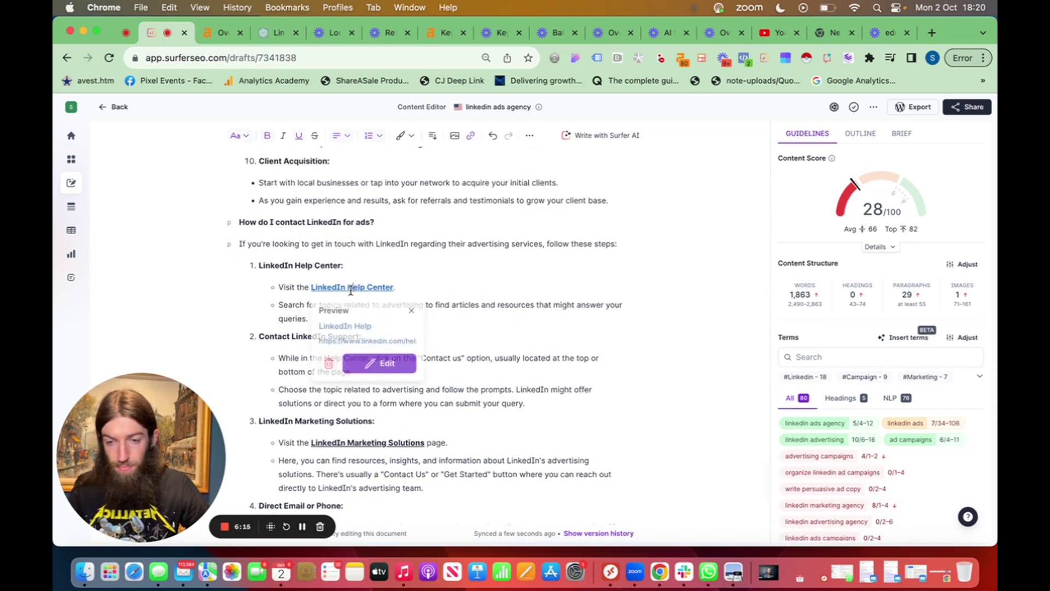
click(251, 135)
click(234, 198)
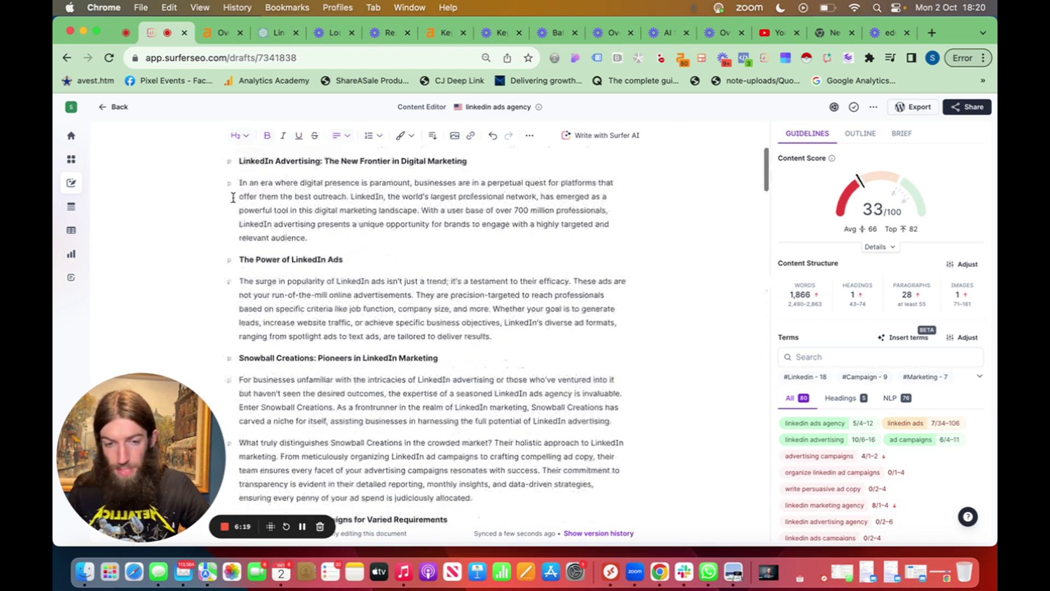
Set the title to Heading 1 and three section lines, including 'A Spectrum of Ad Campaigns', to Heading 2.
click(239, 135)
click(217, 180)
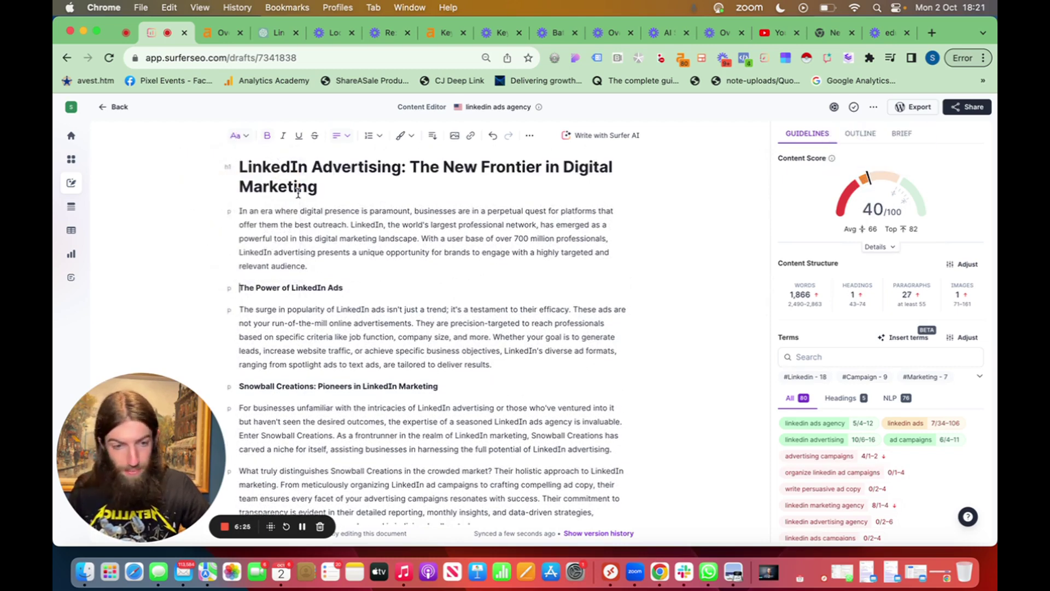
click(244, 139)
click(224, 196)
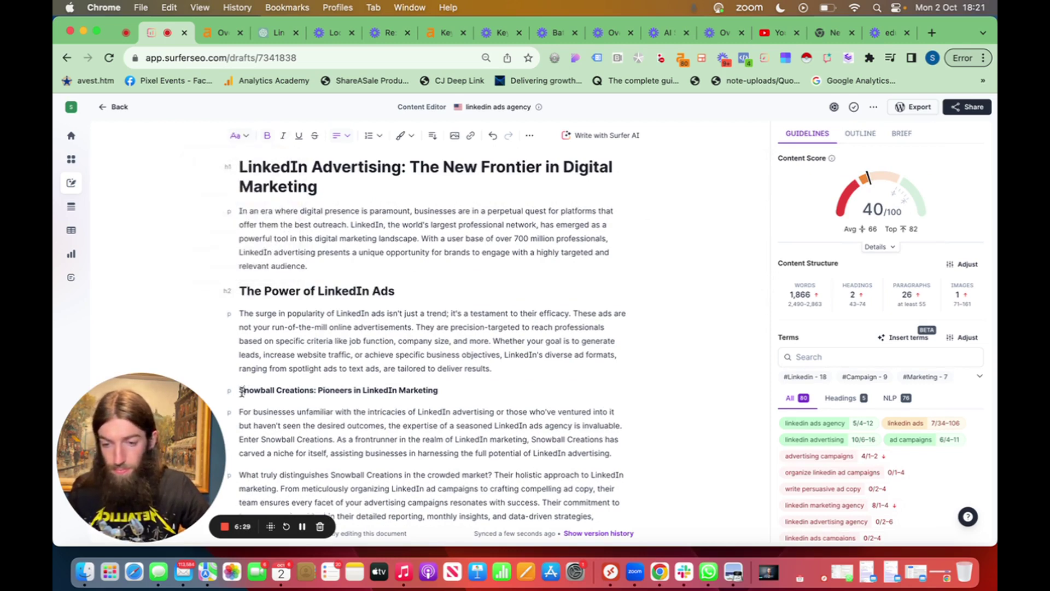
click(236, 135)
click(222, 196)
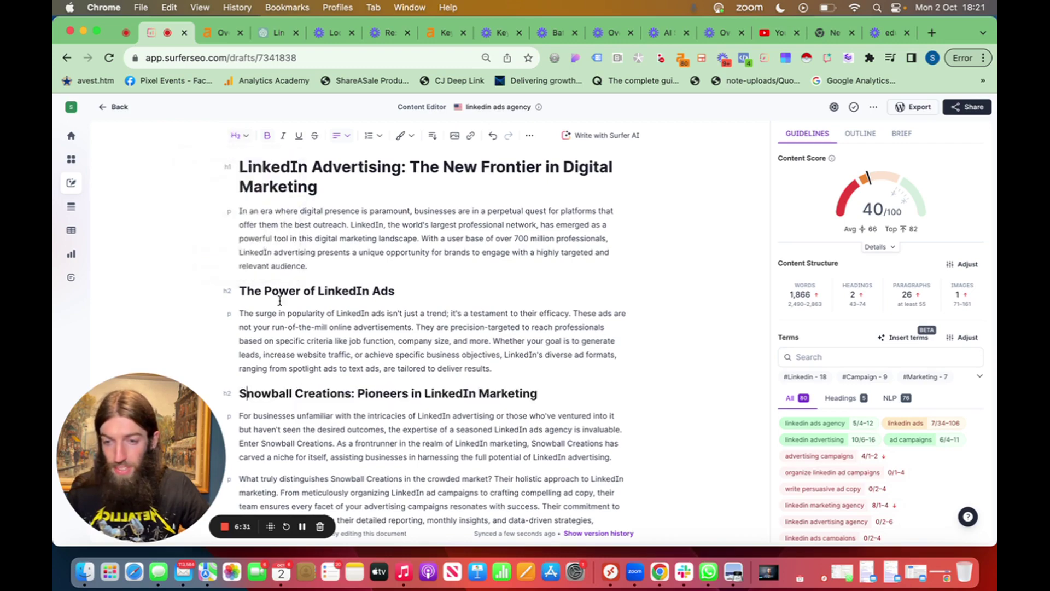
scroll(279, 300, down, 5)
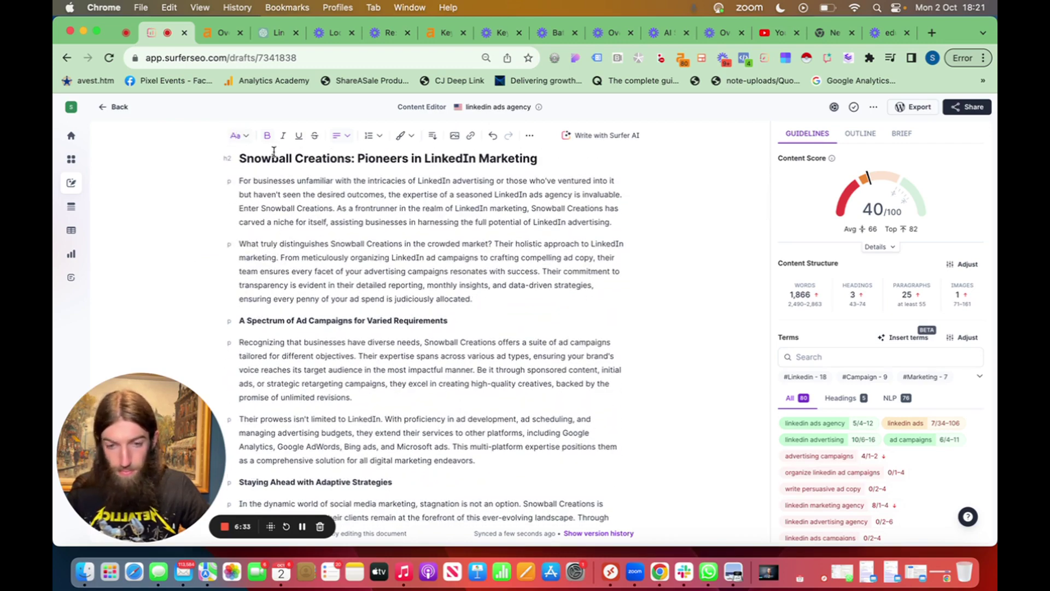
click(239, 135)
click(224, 195)
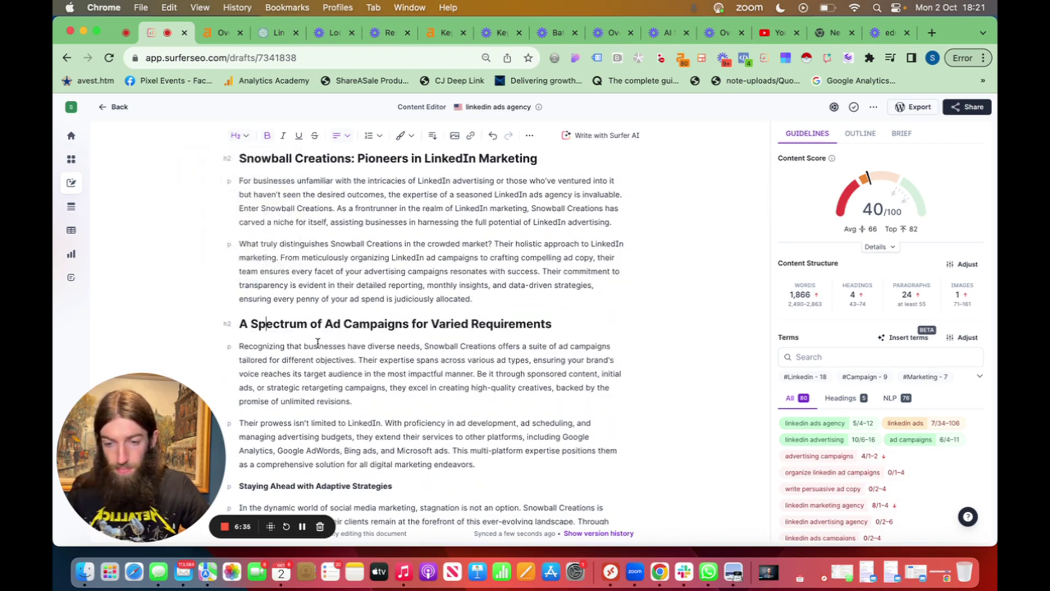
scroll(318, 343, down, 4)
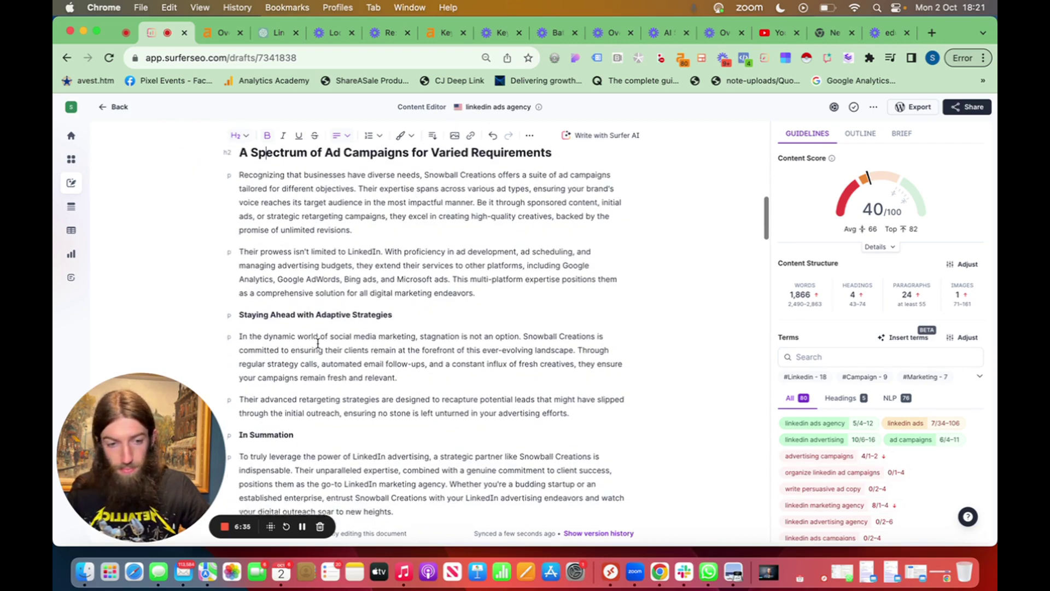
Auto-insert the suggested terms and make 'Staying Ahead with Adaptive Strategies' a Heading 2.
click(908, 339)
click(239, 314)
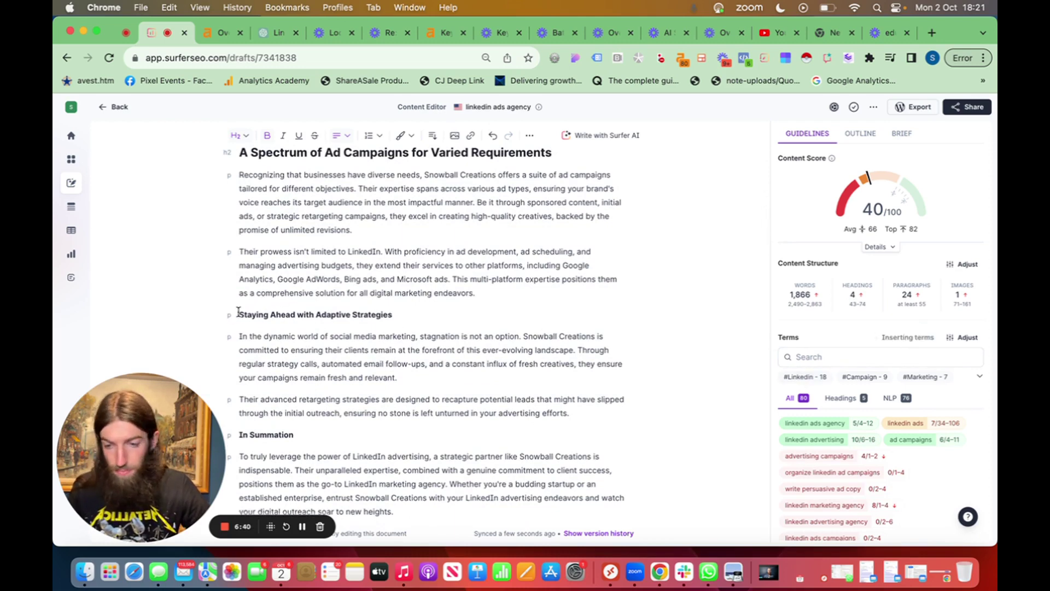
click(248, 134)
click(227, 196)
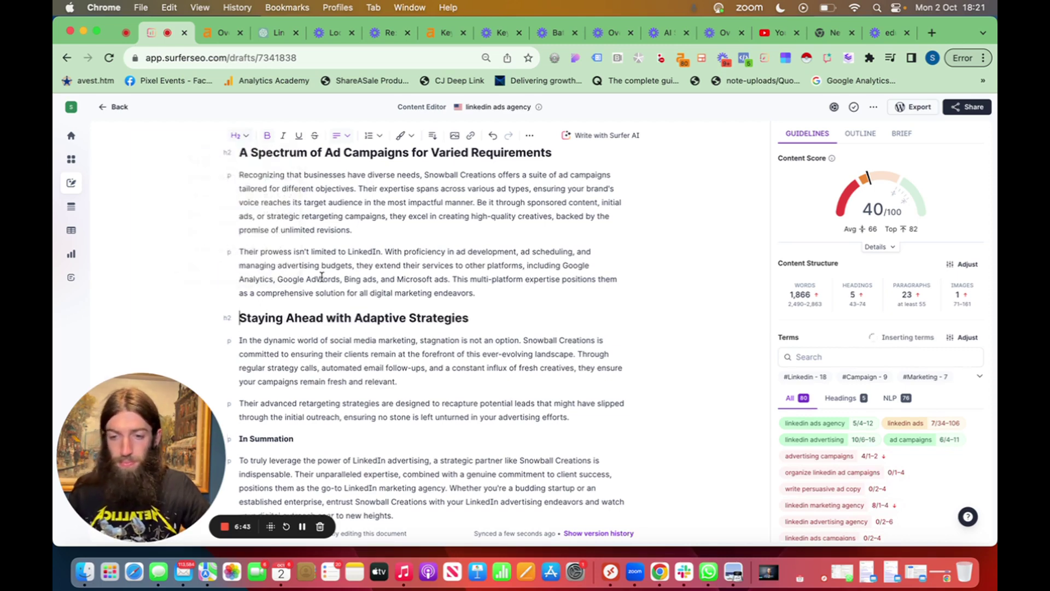
Turn 'In Summation' and the agency cost question into Heading 2.
scroll(322, 276, down, 5)
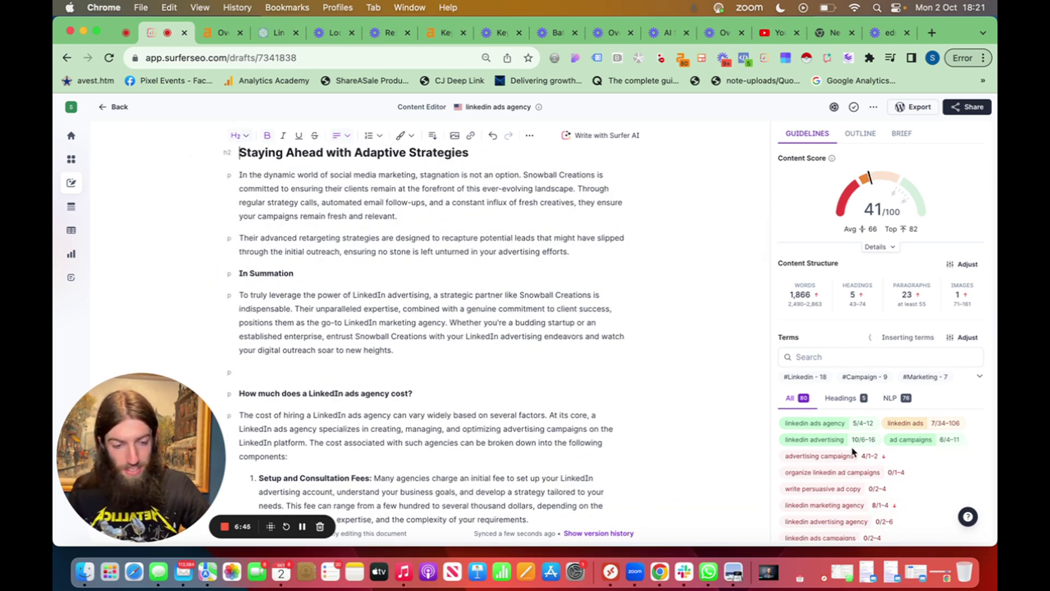
click(239, 272)
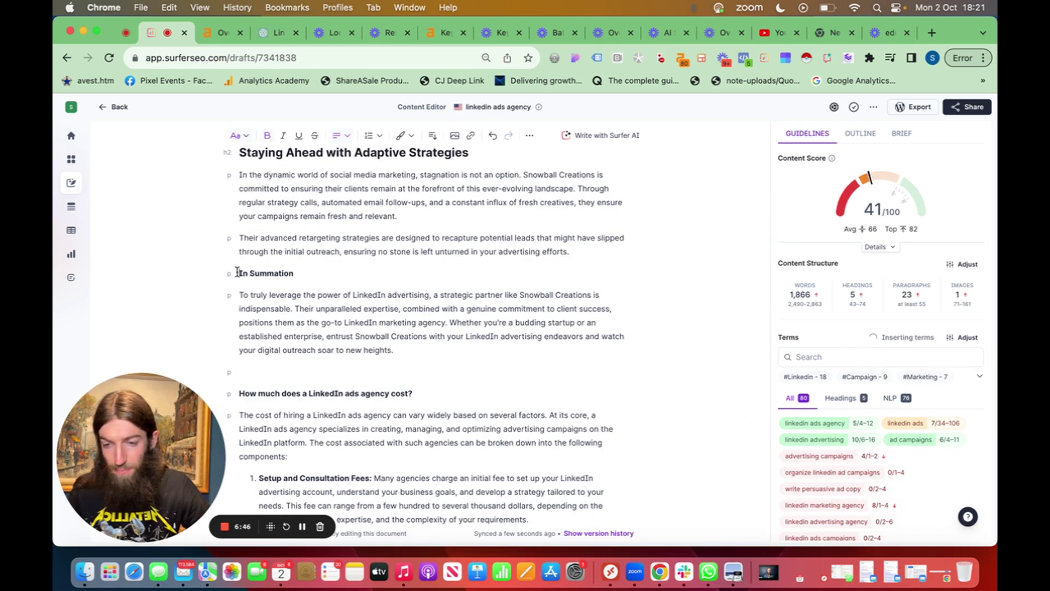
click(246, 135)
click(231, 196)
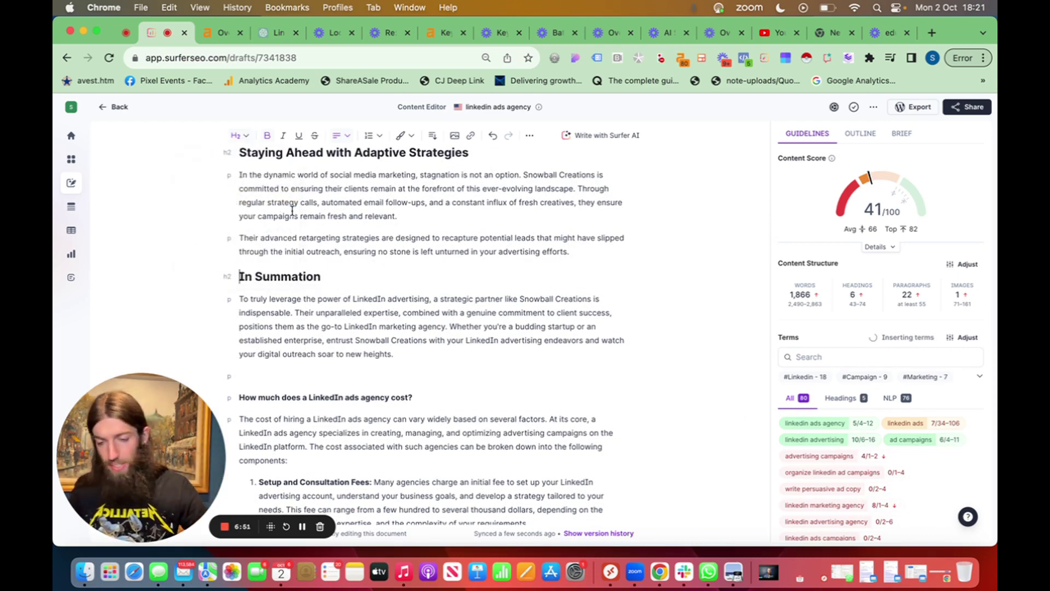
scroll(287, 232, down, 3)
click(238, 234)
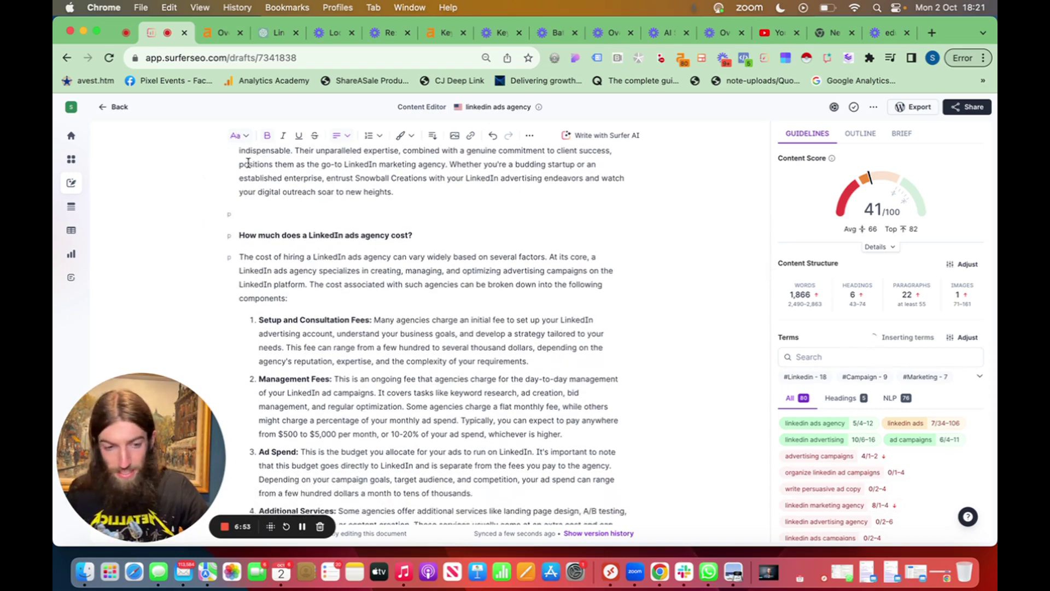
click(239, 136)
click(230, 197)
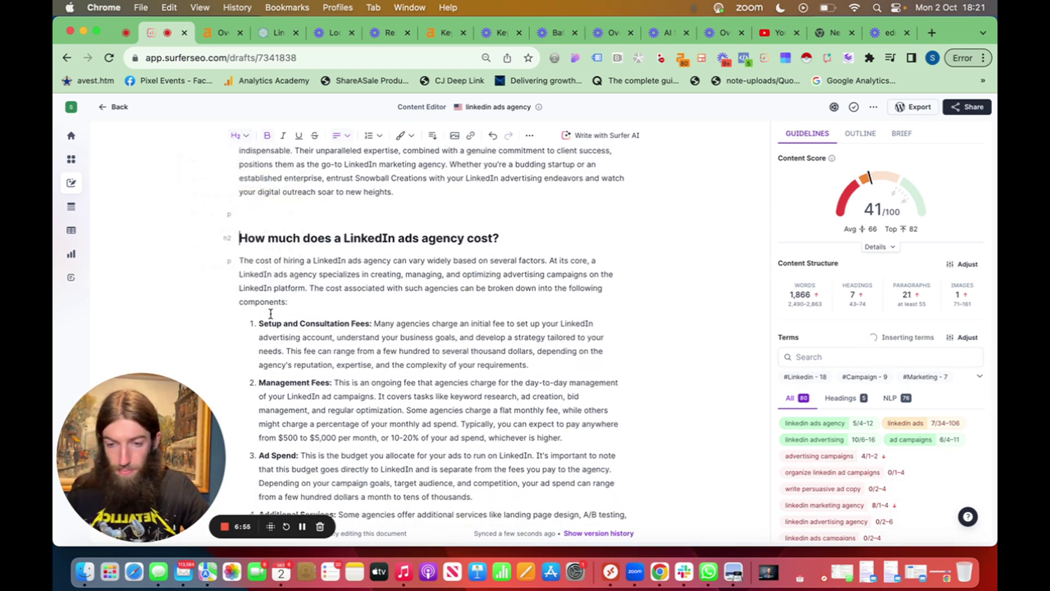
scroll(270, 317, down, 5)
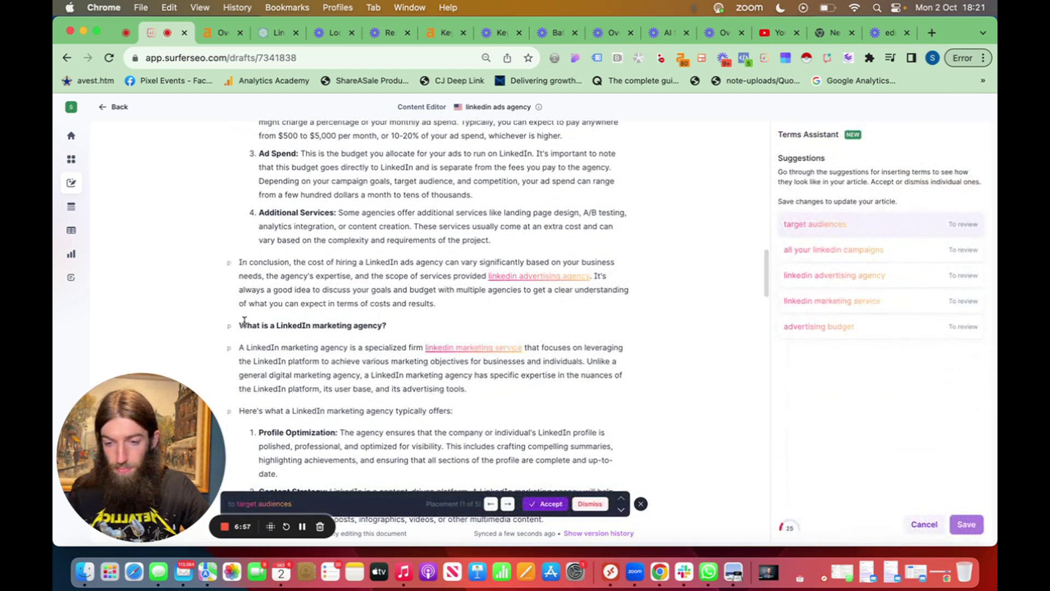
Accept the suggested term insertions, including 'linkedin marketing service', and save them into the article.
click(549, 504)
click(550, 503)
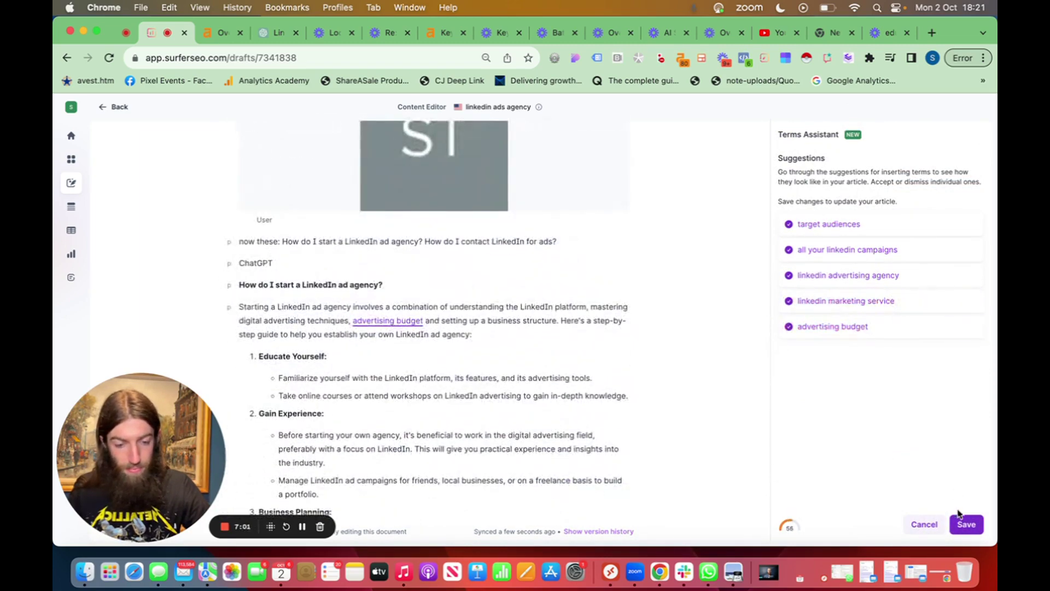
click(964, 521)
Delete the placeholder image and the leftover 'now these' and ChatGPT prompt lines.
click(408, 195)
key(BackSpace)
scroll(281, 307, up, 3)
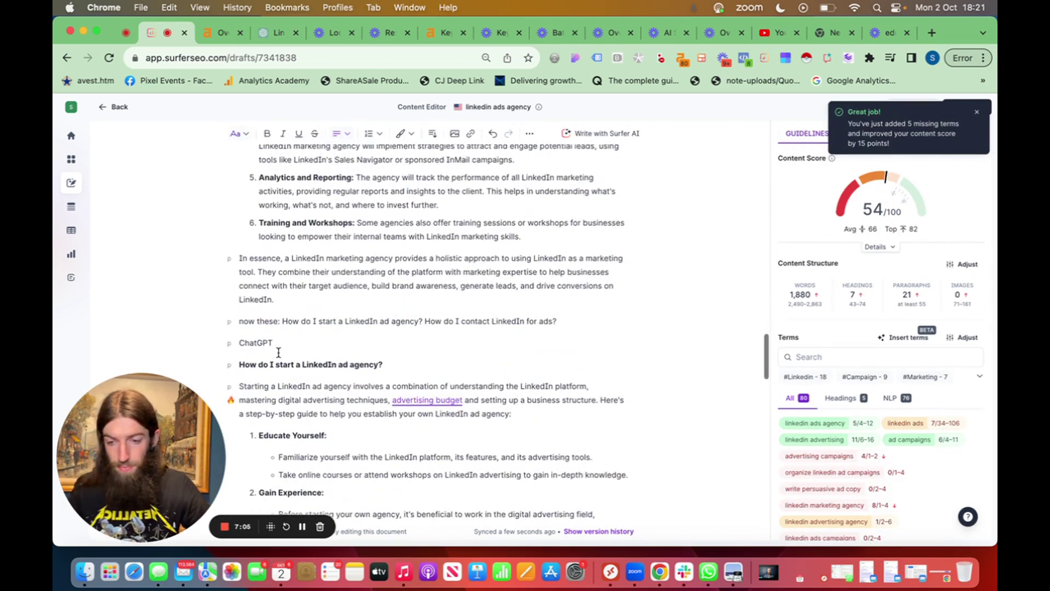
drag(278, 344, 239, 321)
key(BackSpace)
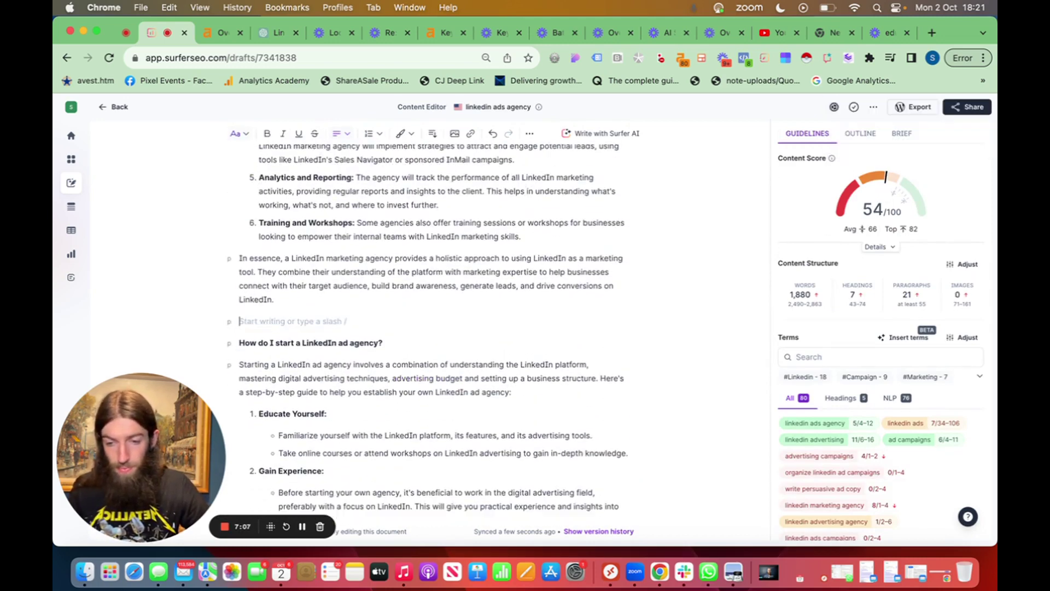
key(BackSpace)
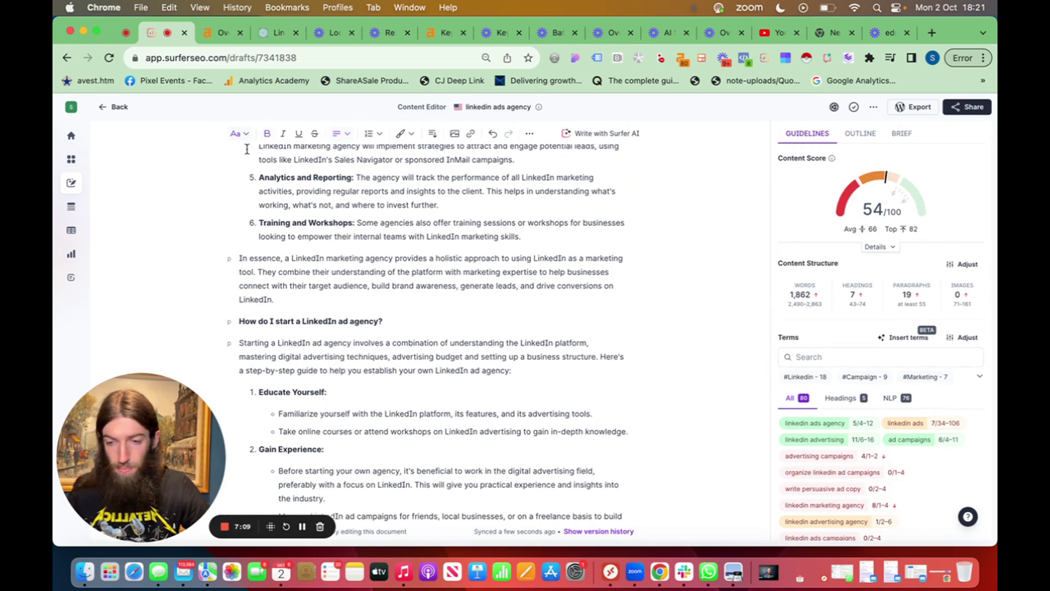
Make 'How do I start a LinkedIn ad agency?' and 'What is a LinkedIn marketing agency?' Heading 2.
click(239, 133)
click(216, 195)
scroll(327, 299, up, 10)
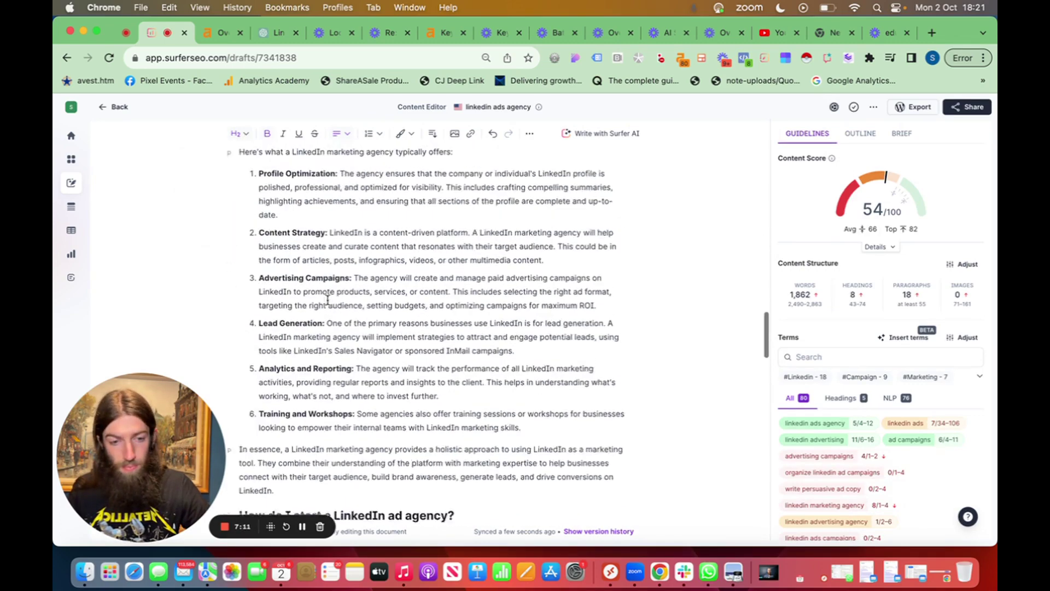
click(245, 320)
click(238, 133)
click(211, 194)
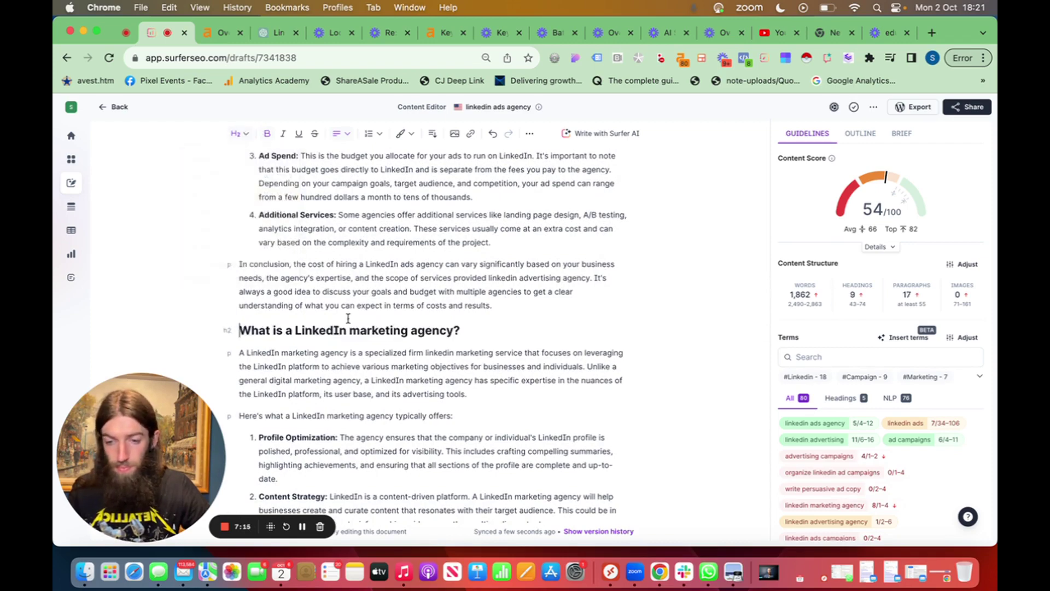
Set the 'LinkedIn Help Center' line to Heading 3.
scroll(348, 317, up, 10)
scroll(348, 317, up, 10)
scroll(348, 319, down, 20)
scroll(348, 319, down, 20)
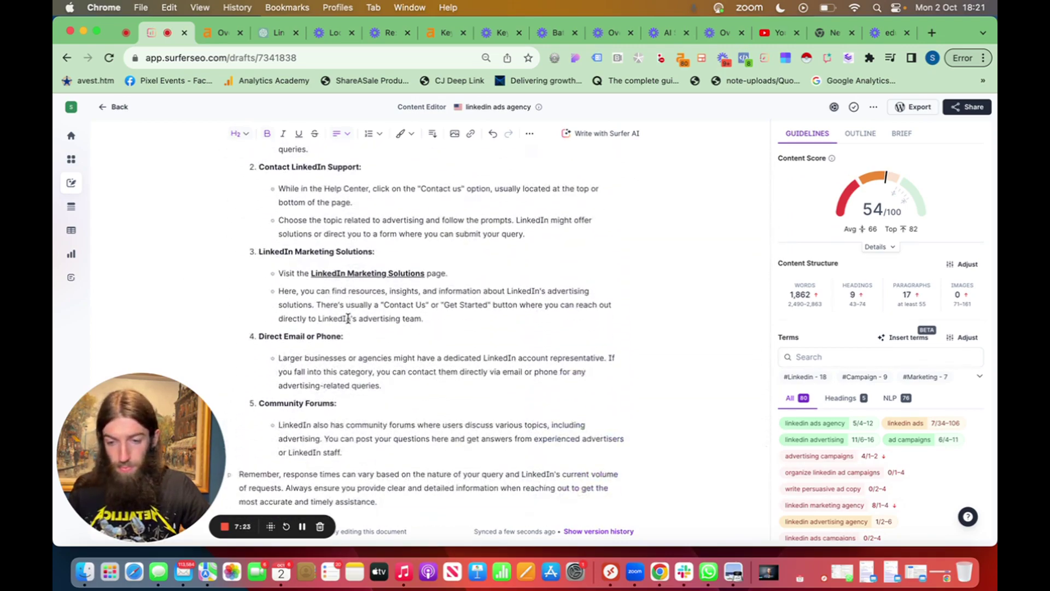
scroll(348, 317, up, 5)
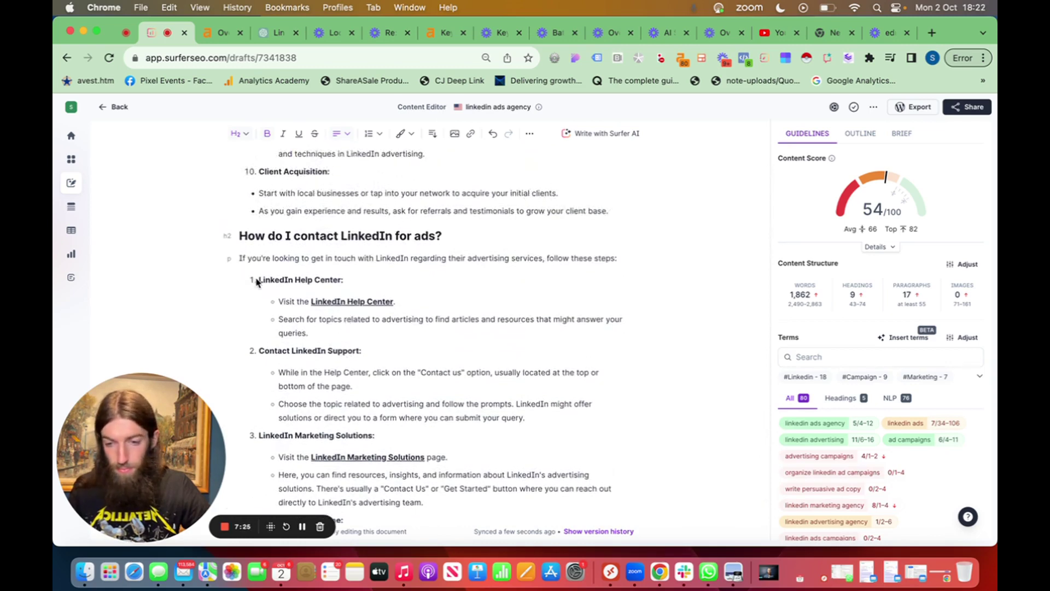
click(257, 281)
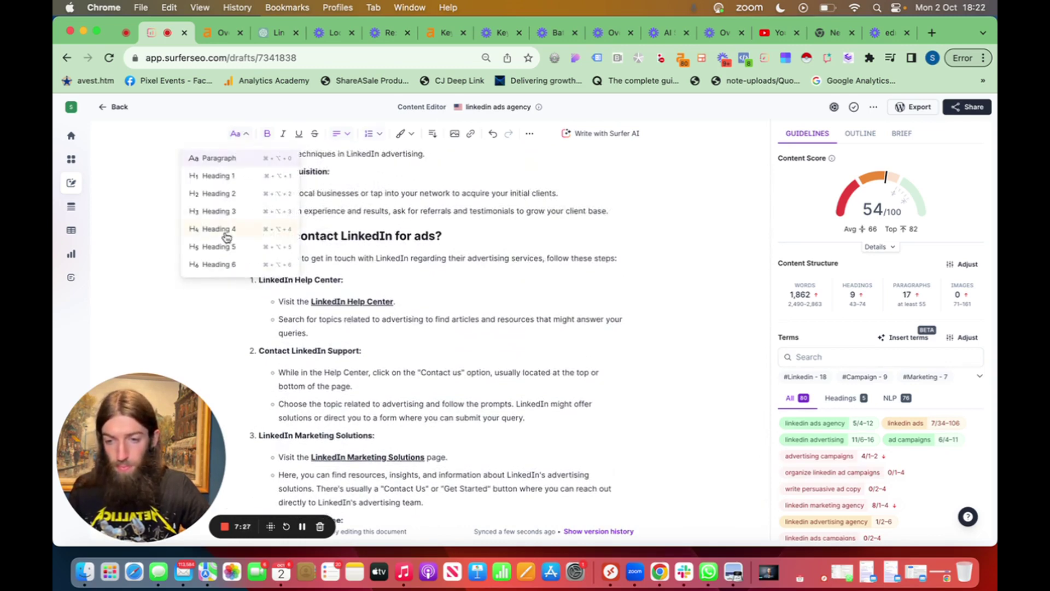
click(239, 134)
click(226, 211)
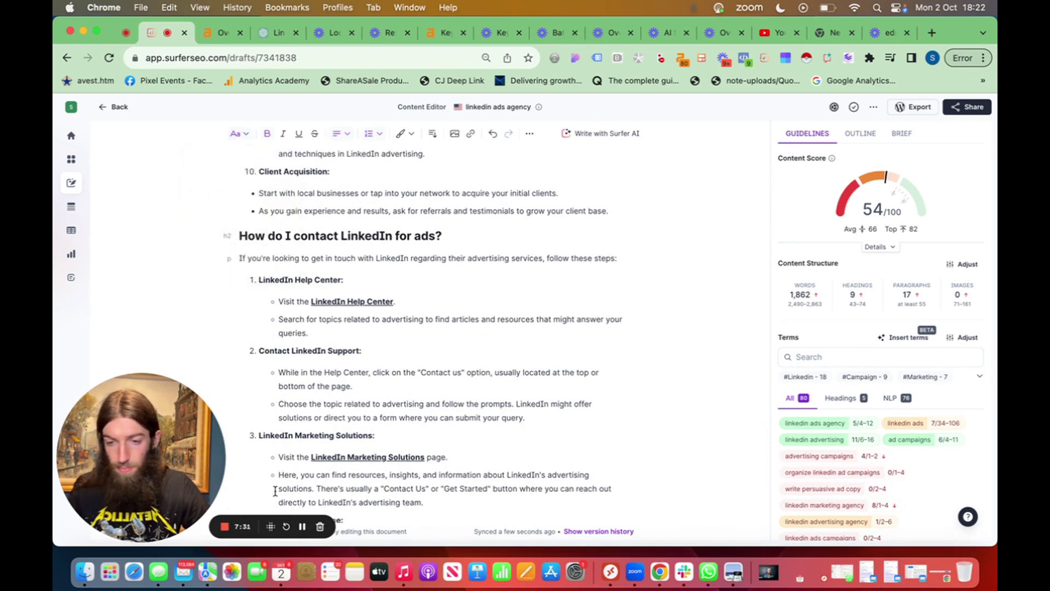
scroll(473, 470, up, 15)
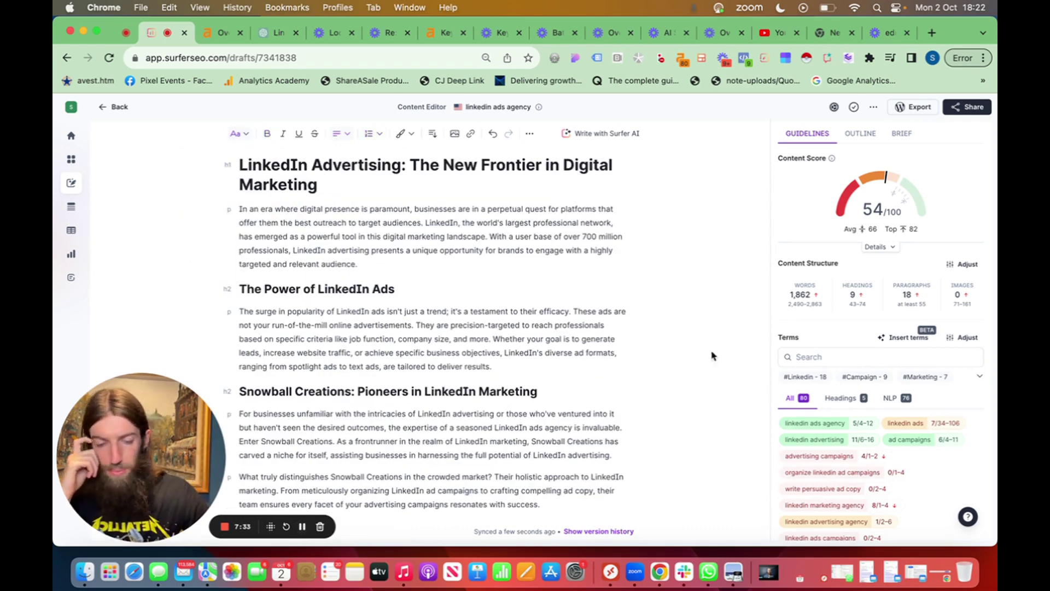
mouse_move(880, 203)
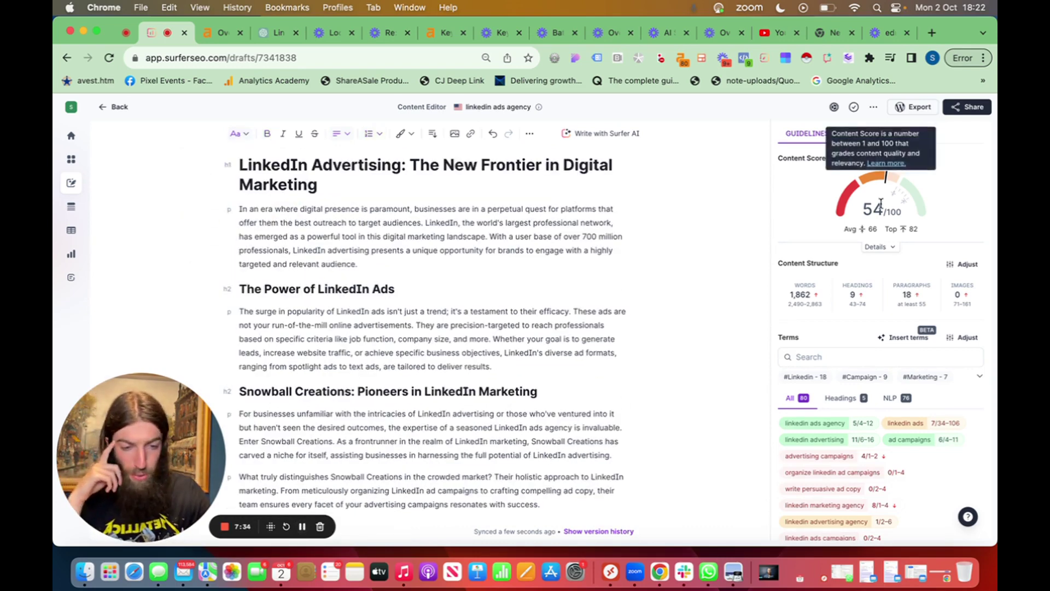
click(833, 107)
scroll(693, 303, down, 8)
scroll(695, 306, up, 3)
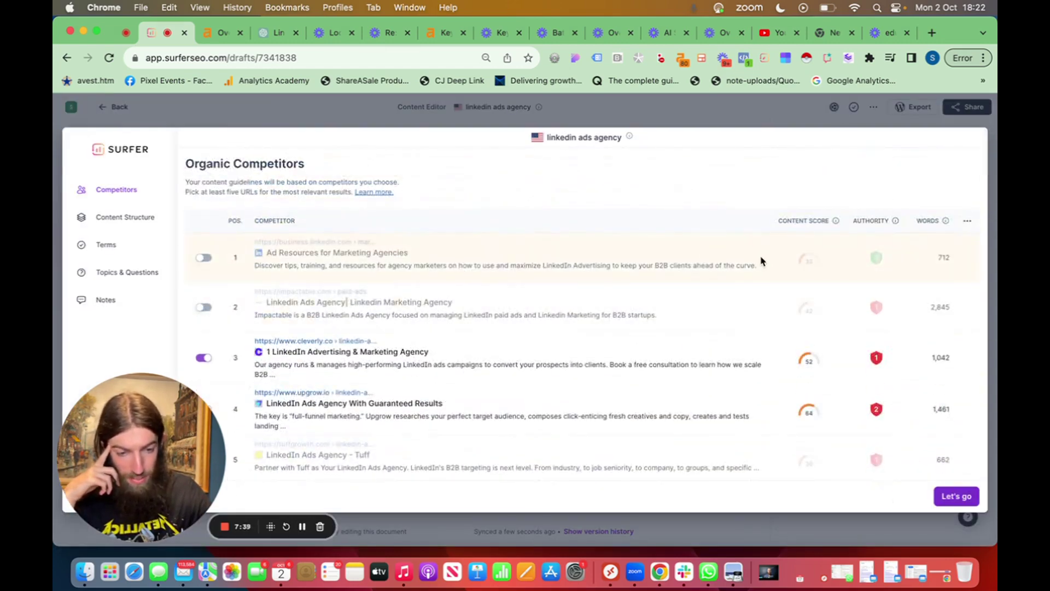
scroll(766, 295, down, 1)
scroll(771, 285, down, 3)
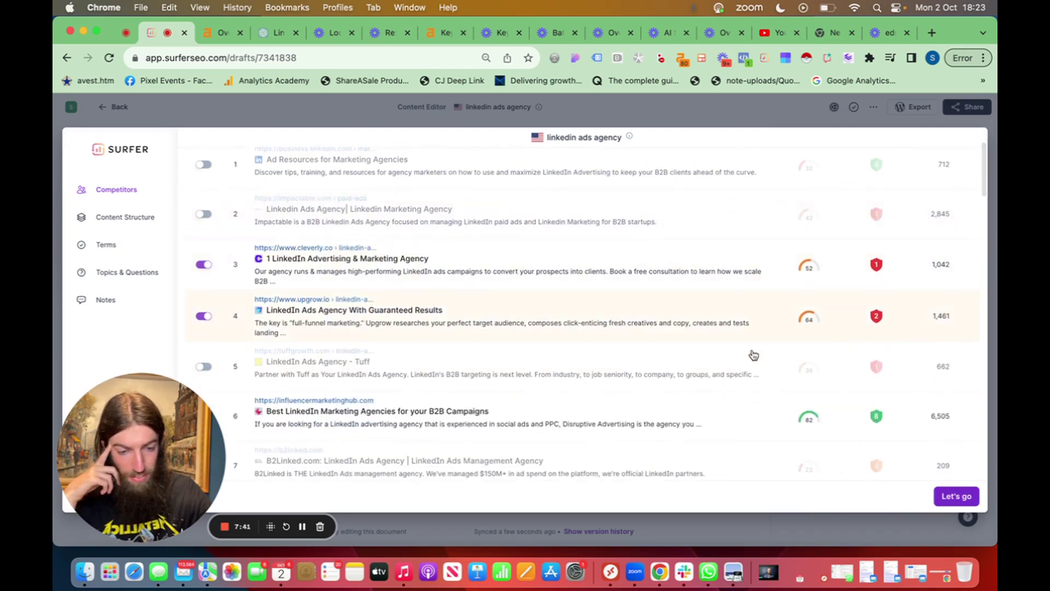
scroll(745, 378, down, 5)
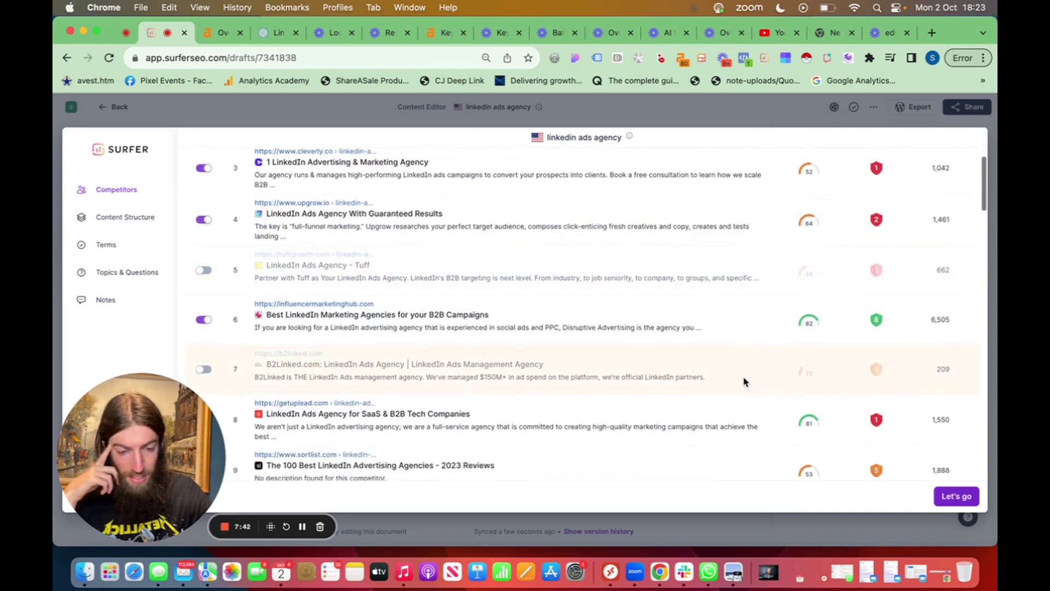
click(674, 526)
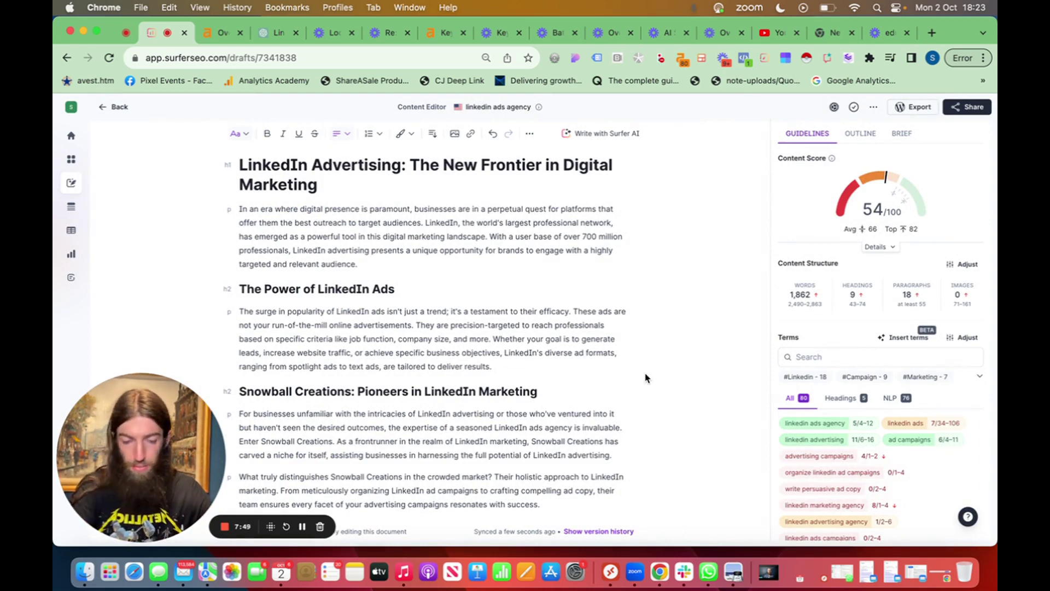
scroll(646, 377, down, 2)
scroll(646, 377, up, 2)
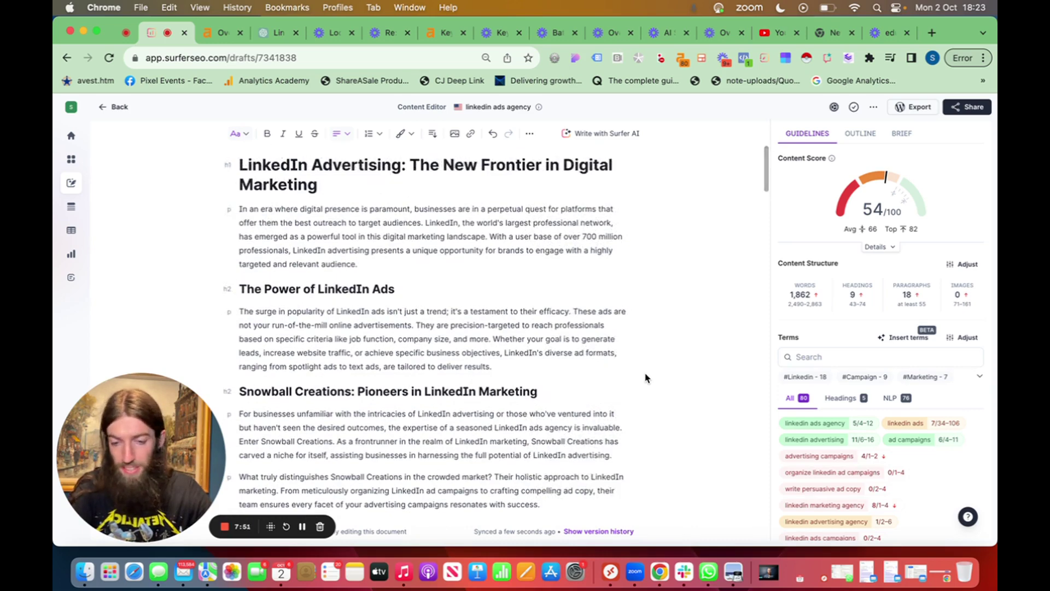